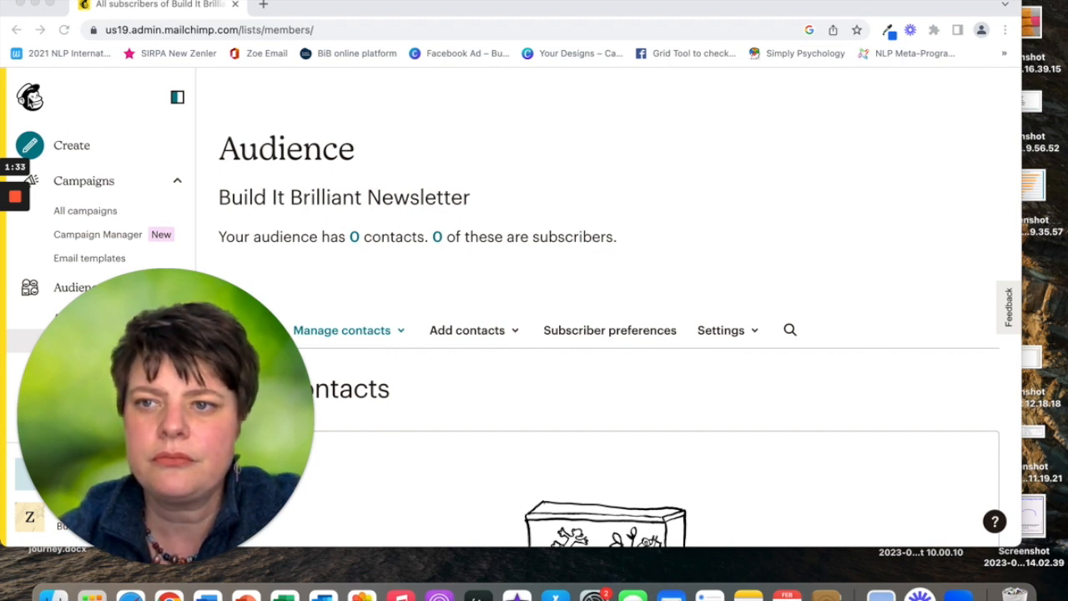
# Visit the home dashboard, return to All contacts, and show the Add contacts options.
pyautogui.click(30, 100)
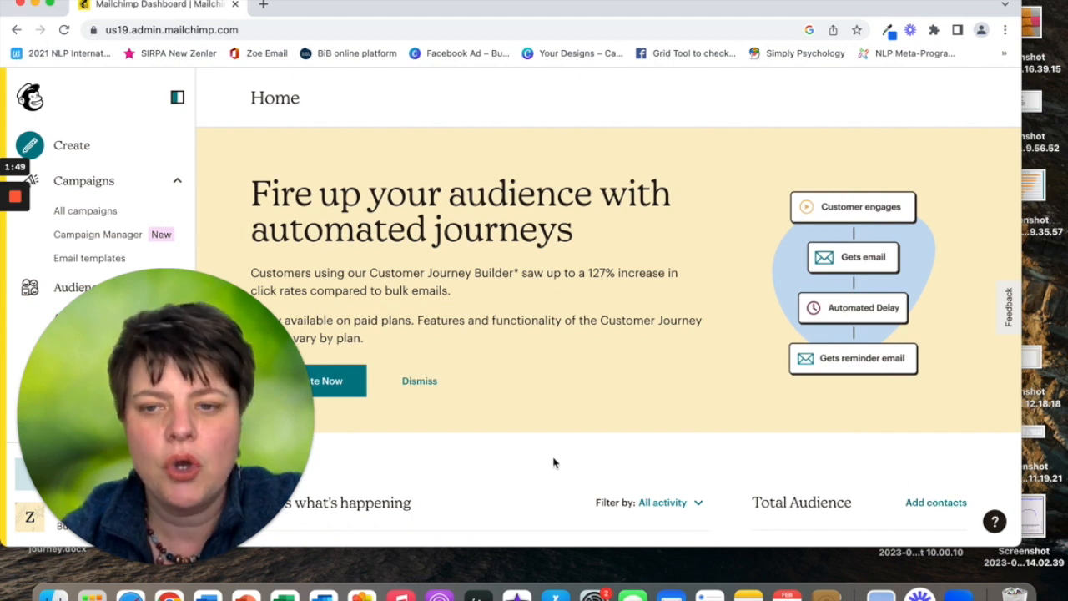
pyautogui.moveTo(203, 356); pyautogui.dragTo(739, 294)
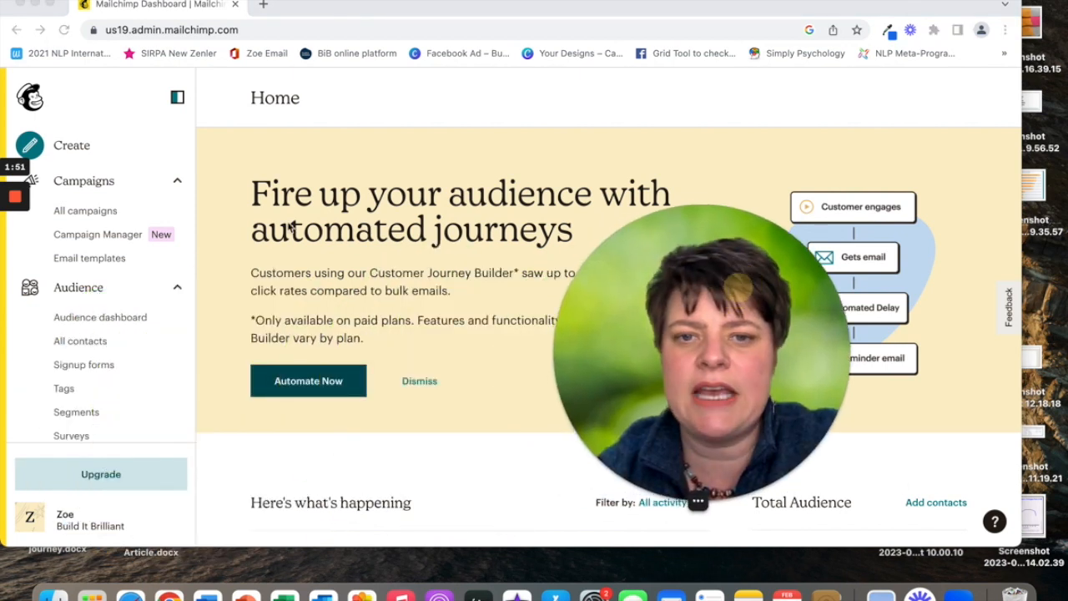
pyautogui.click(80, 343)
pyautogui.click(80, 347)
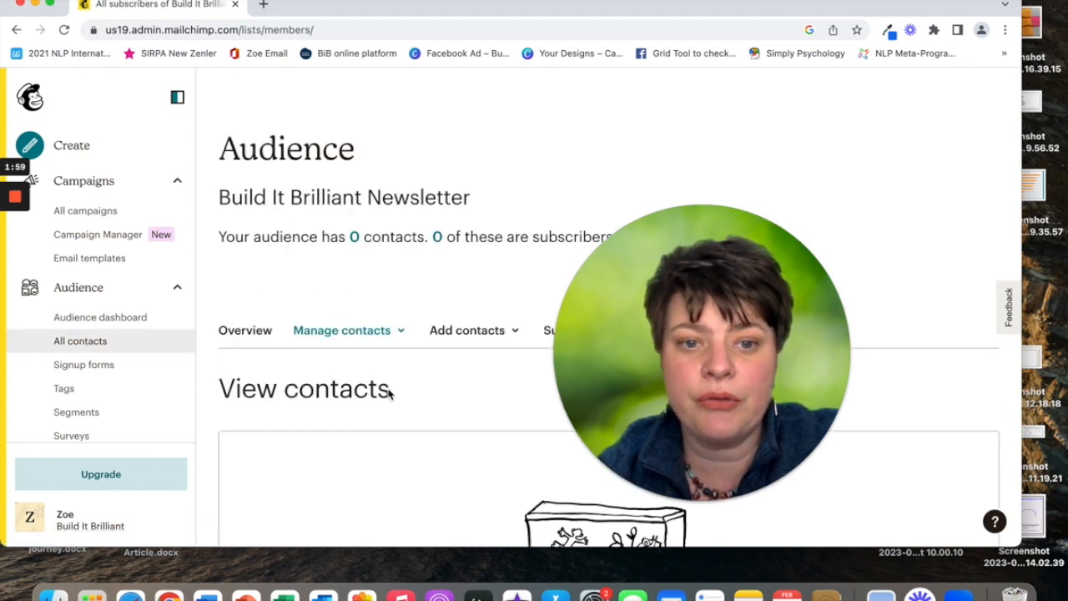
pyautogui.moveTo(676, 293); pyautogui.dragTo(862, 104)
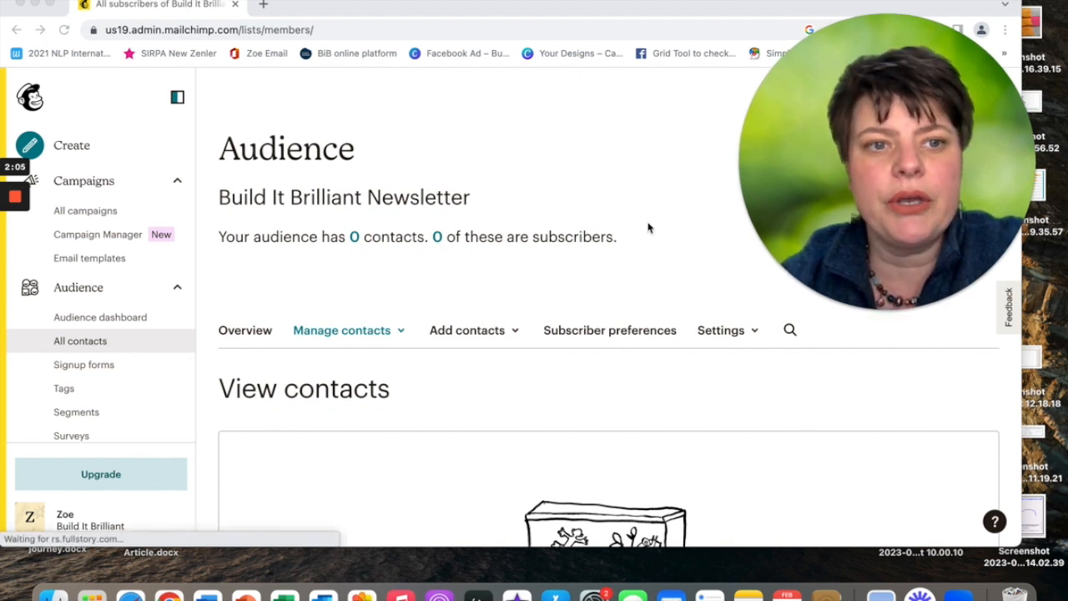
pyautogui.click(505, 334)
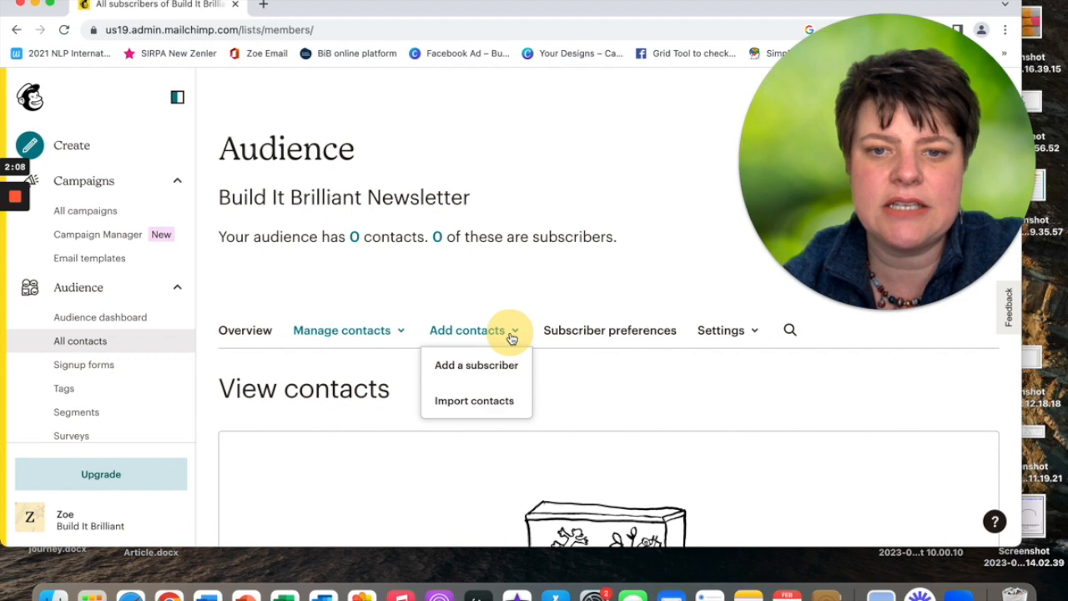
# Choose 'Add a subscriber' and scroll through the empty subscriber form fields.
pyautogui.click(477, 365)
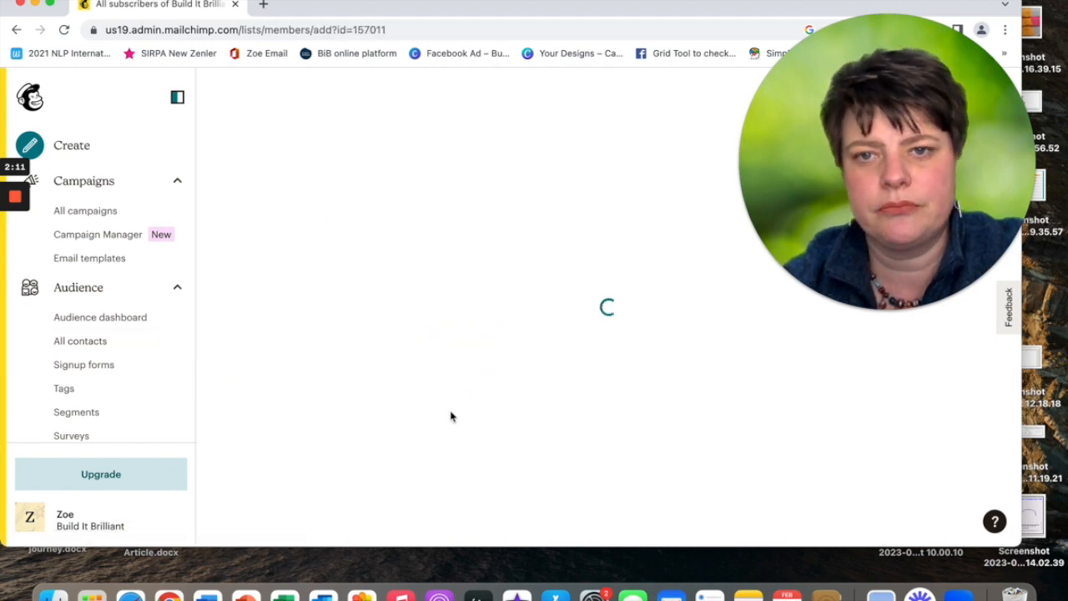
pyautogui.scroll(-4, 471, 397)
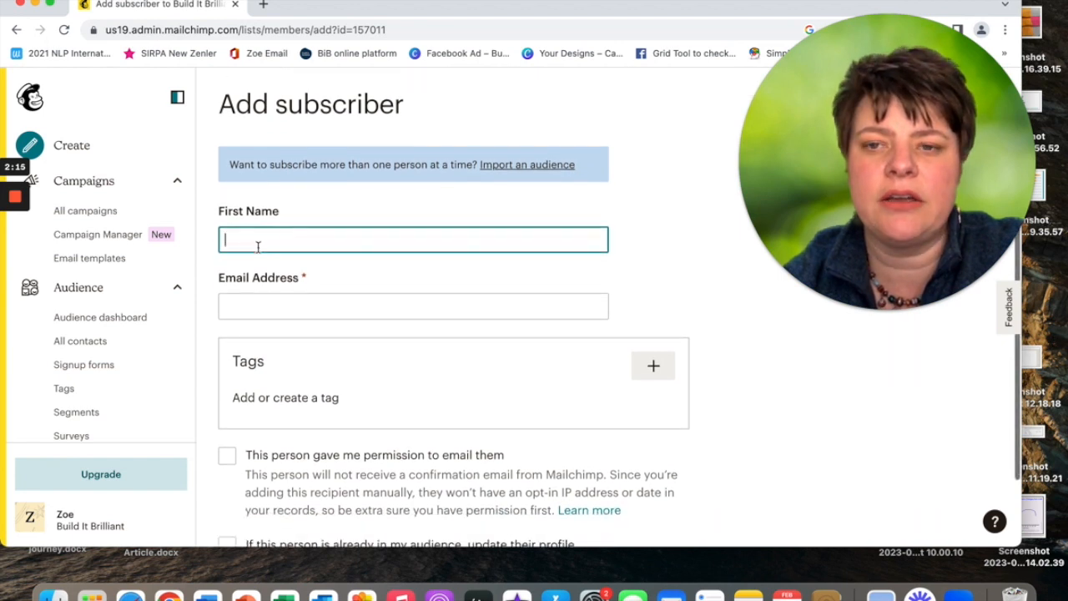
pyautogui.scroll(-3, 294, 299)
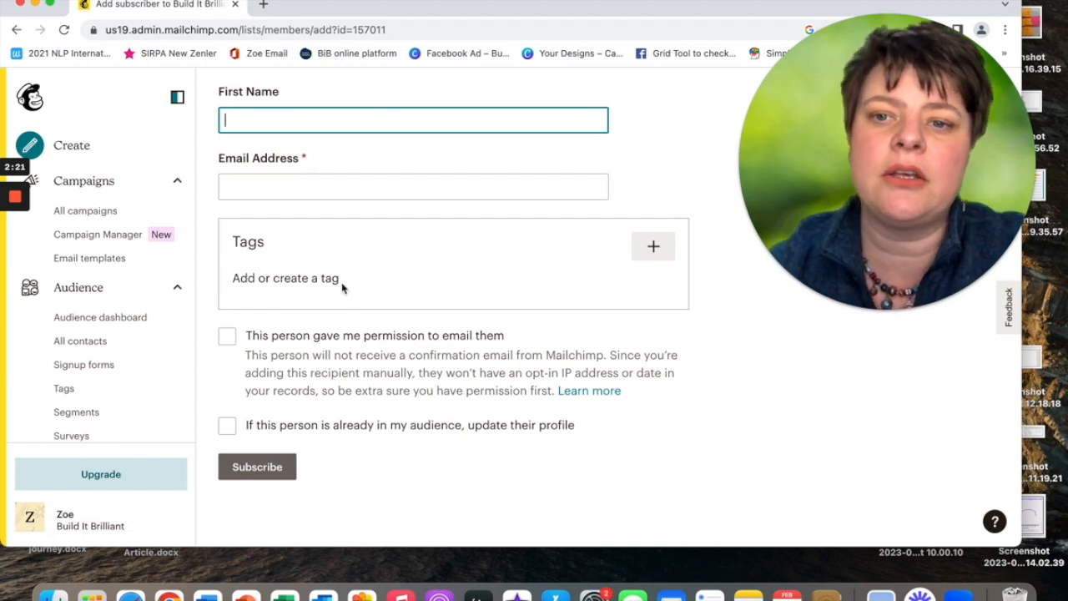
pyautogui.scroll(1, 342, 288)
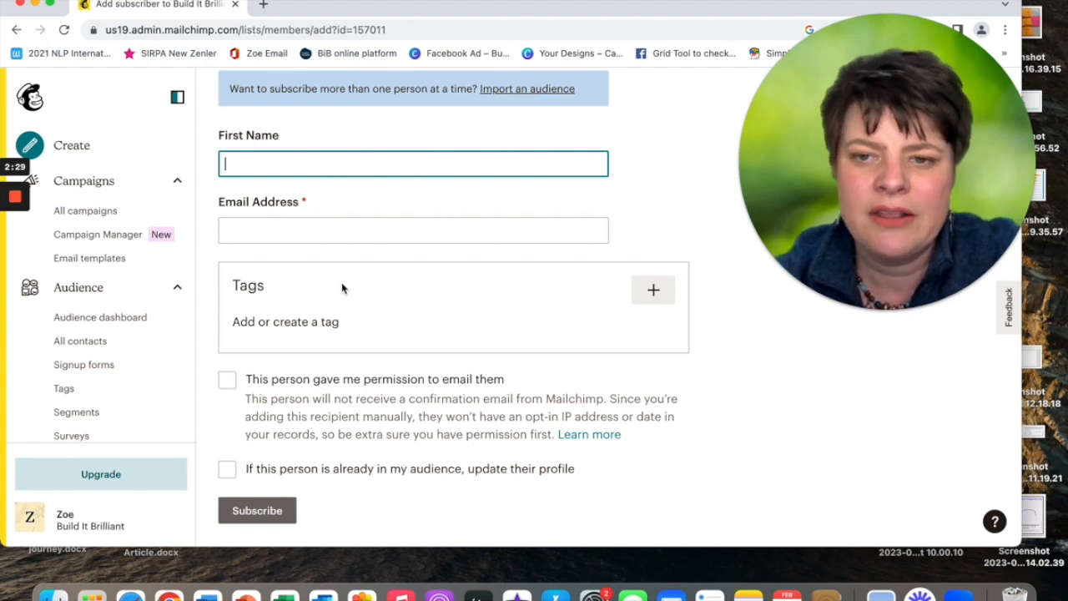
# Enter the new subscriber's first name and email address.
pyautogui.click(250, 158)
pyautogui.write('Daffy')
pyautogui.click(273, 232)
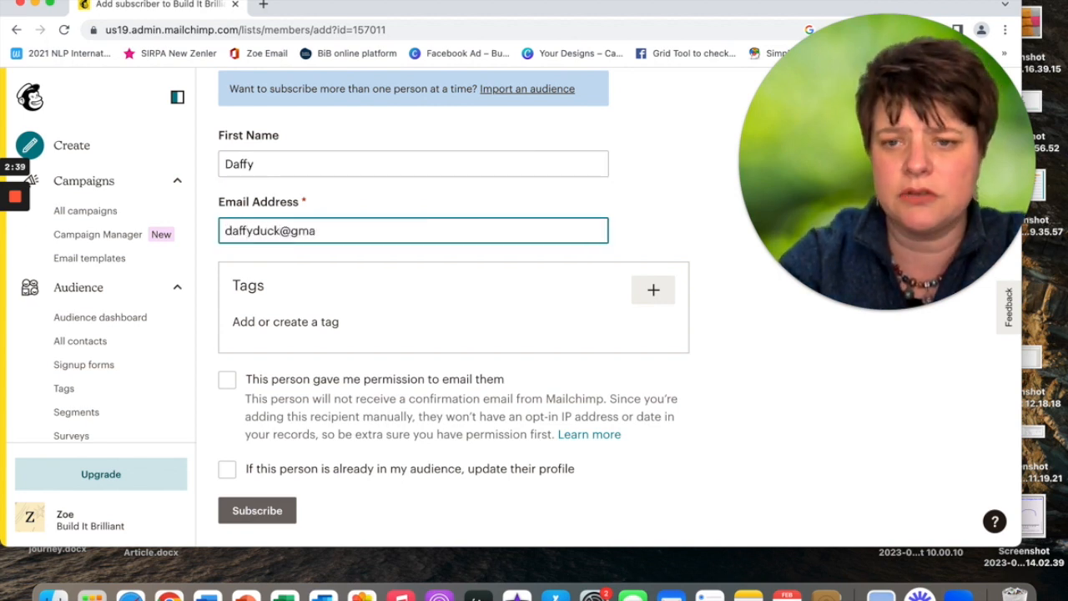
# Create and apply the '1:1 Clients' tag, confirm email permission, and subscribe the contact.
pyautogui.click(313, 321)
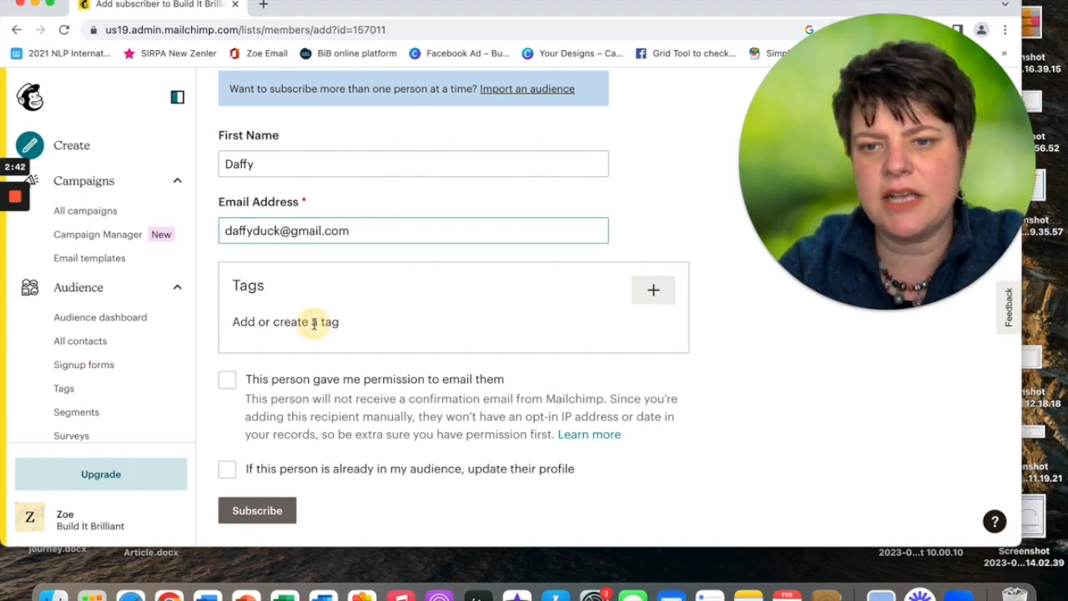
pyautogui.click(648, 290)
pyautogui.write('Clients')
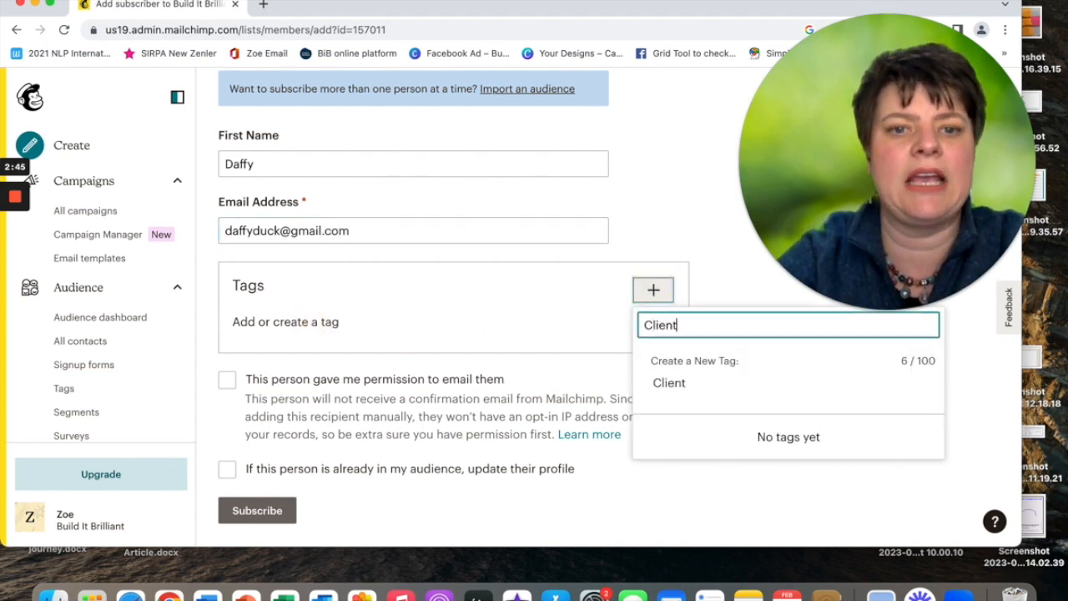
pyautogui.click(644, 325)
pyautogui.write('1:1')
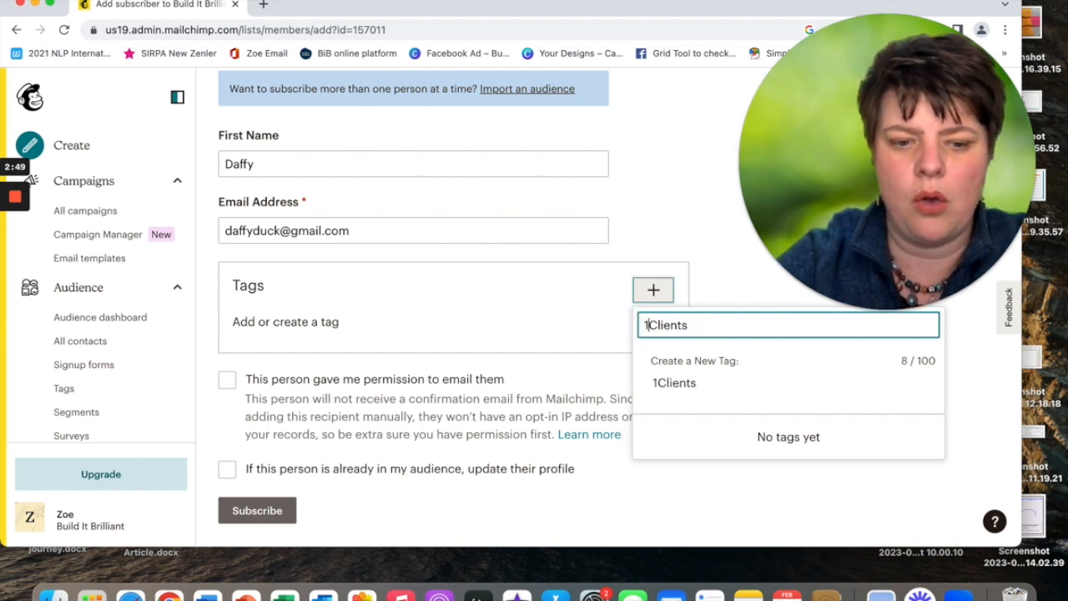
pyautogui.click(710, 385)
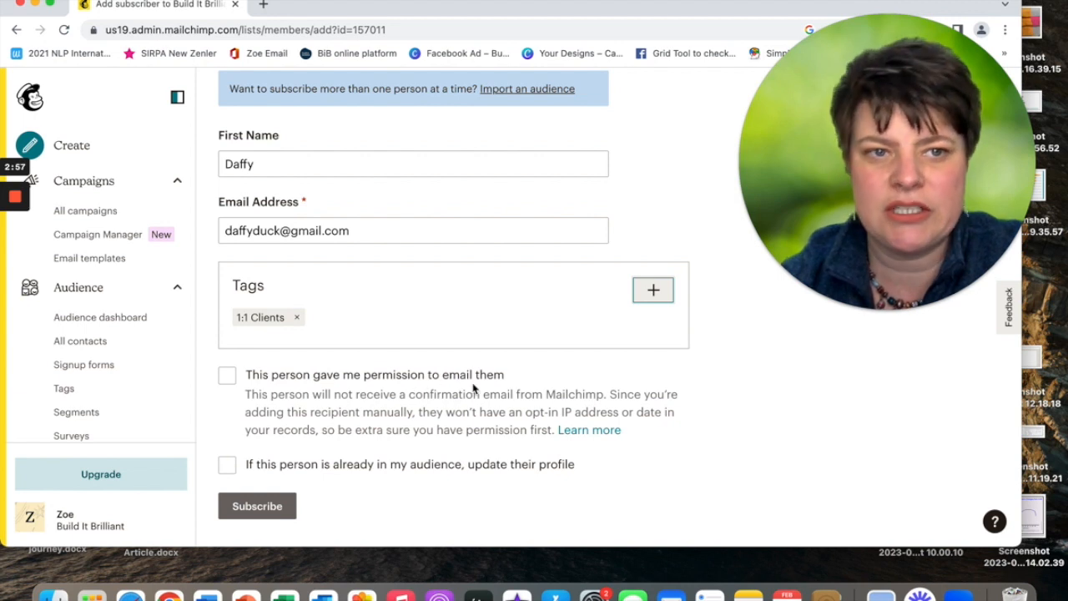
pyautogui.click(224, 379)
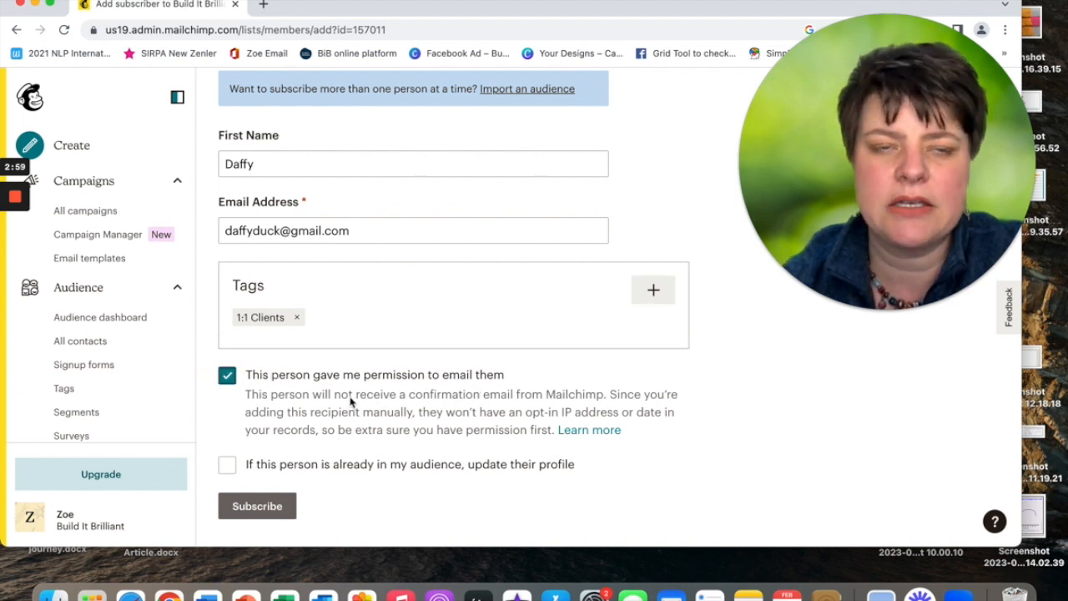
pyautogui.scroll(-1, 350, 403)
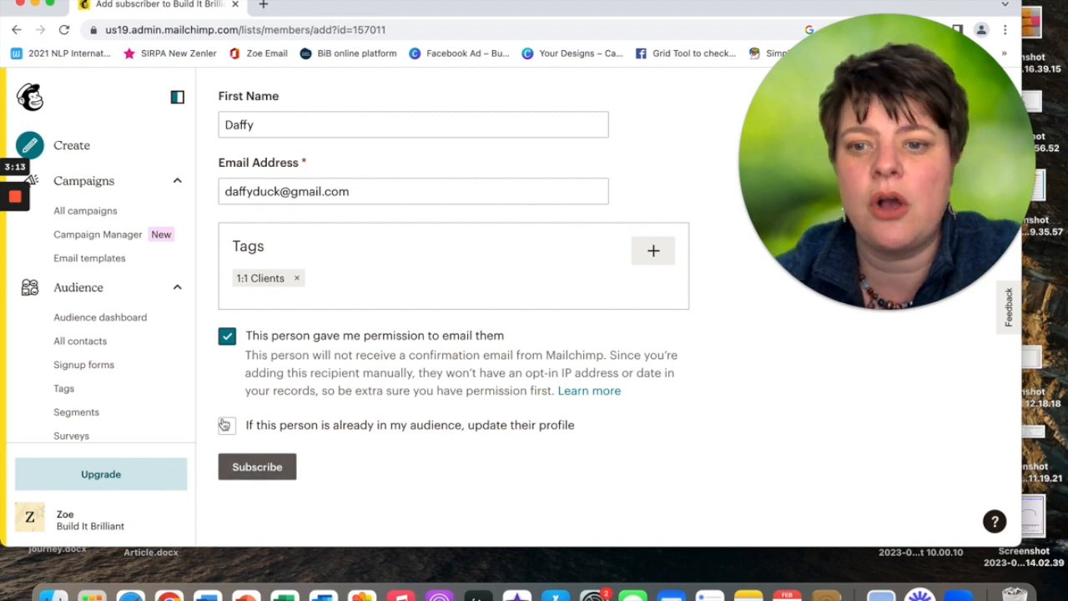
pyautogui.click(253, 469)
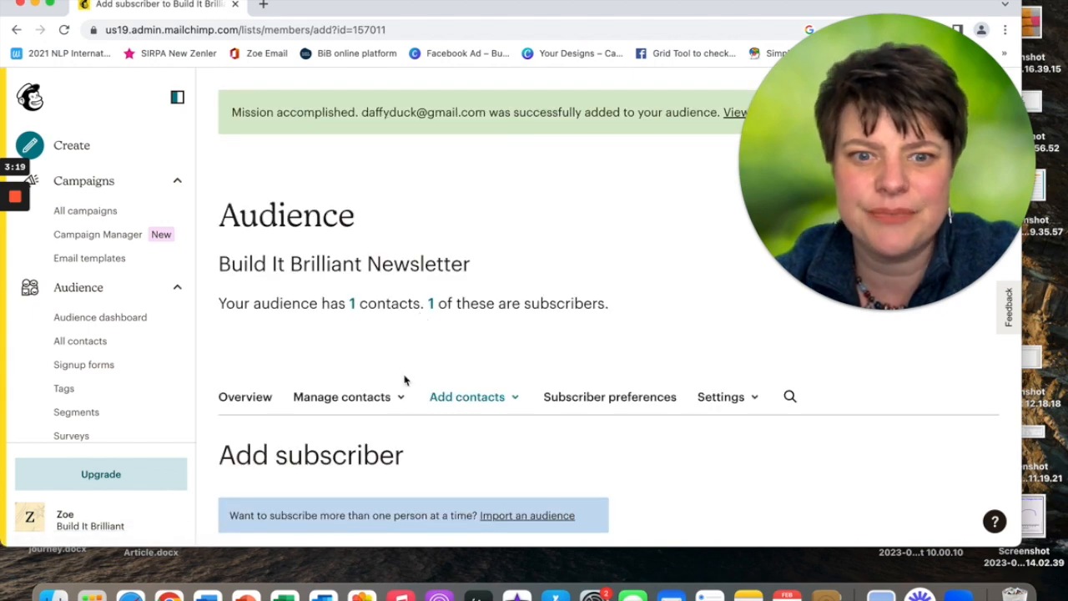
# Open the Audience dashboard showing the Grow Your Mailchimp Audience page.
pyautogui.scroll(-4, 403, 377)
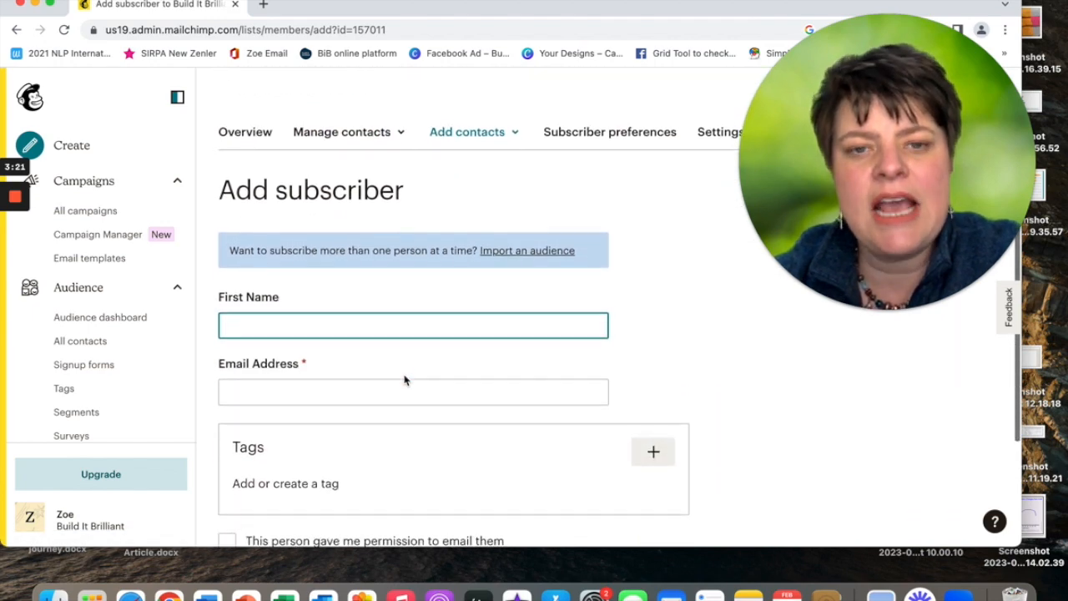
pyautogui.scroll(6, 405, 380)
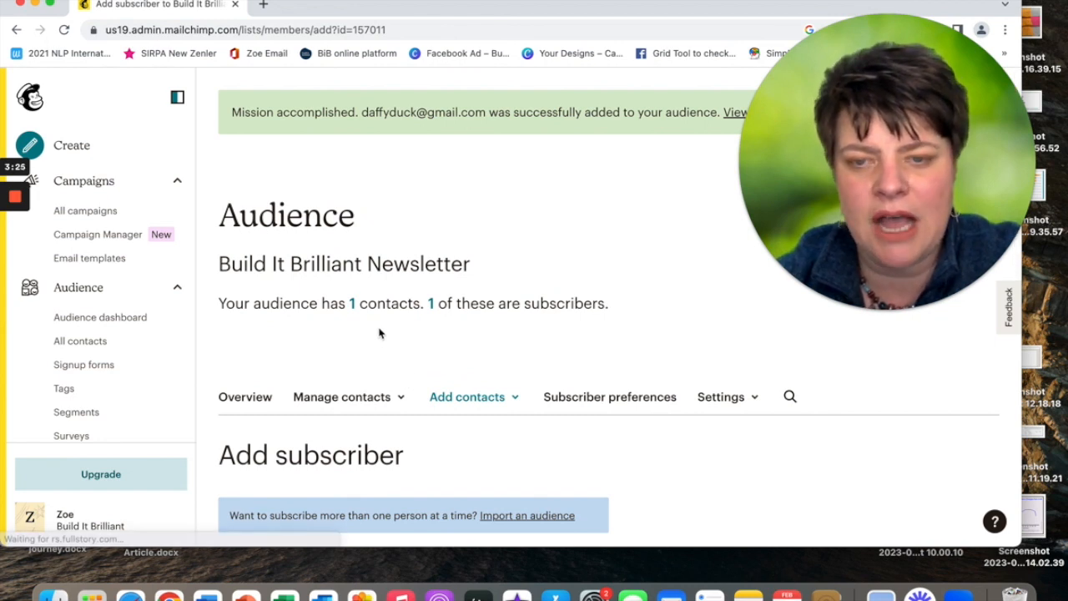
pyautogui.click(117, 318)
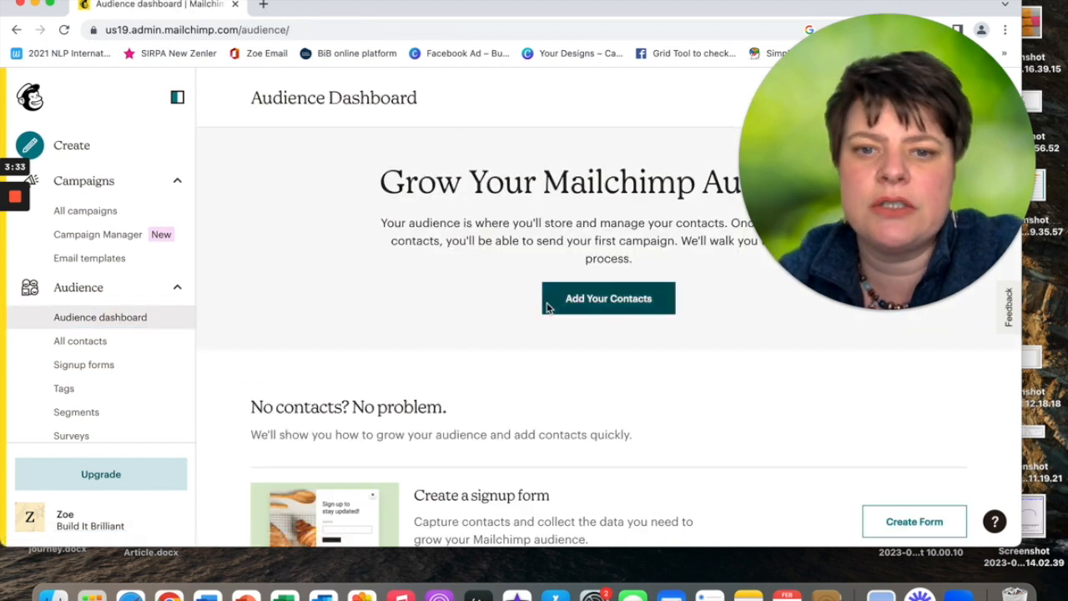
pyautogui.scroll(-1, 502, 405)
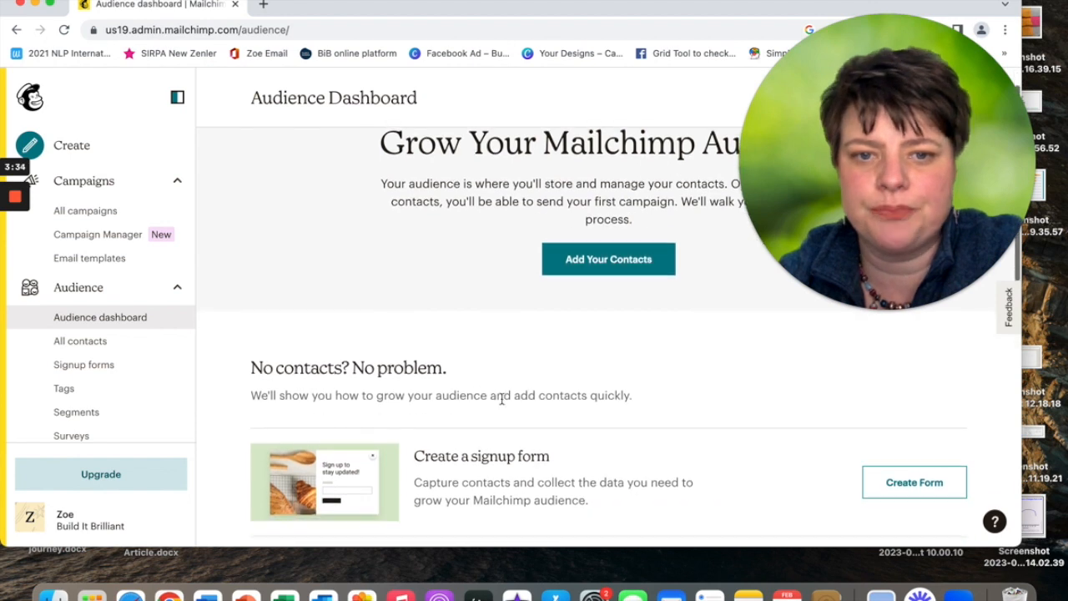
# Start Add Your Contacts, create a blank Excel workbook, and return to the import page.
pyautogui.click(608, 260)
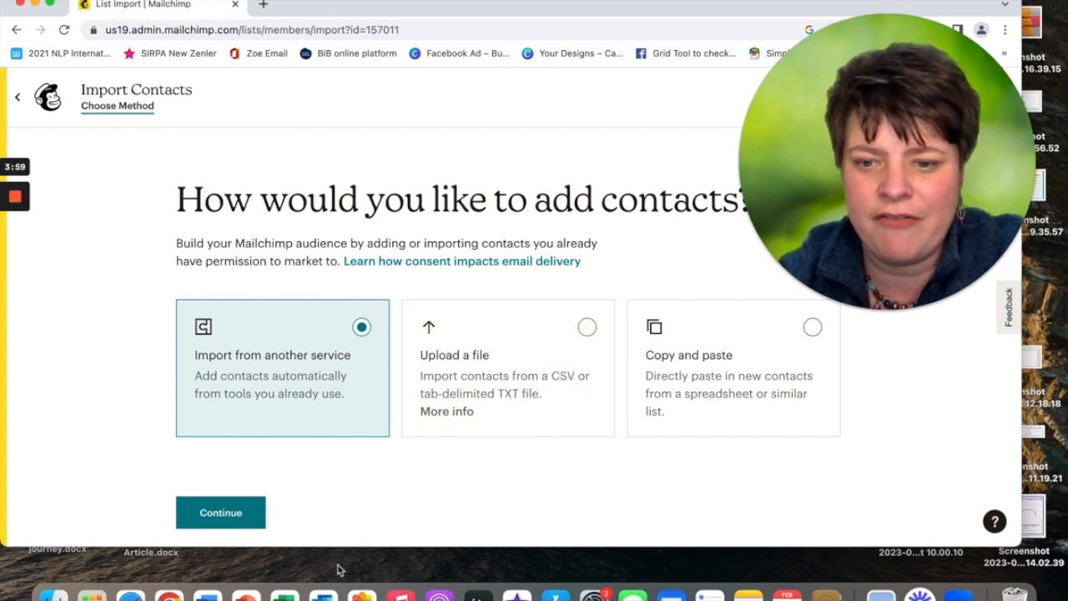
pyautogui.click(285, 594)
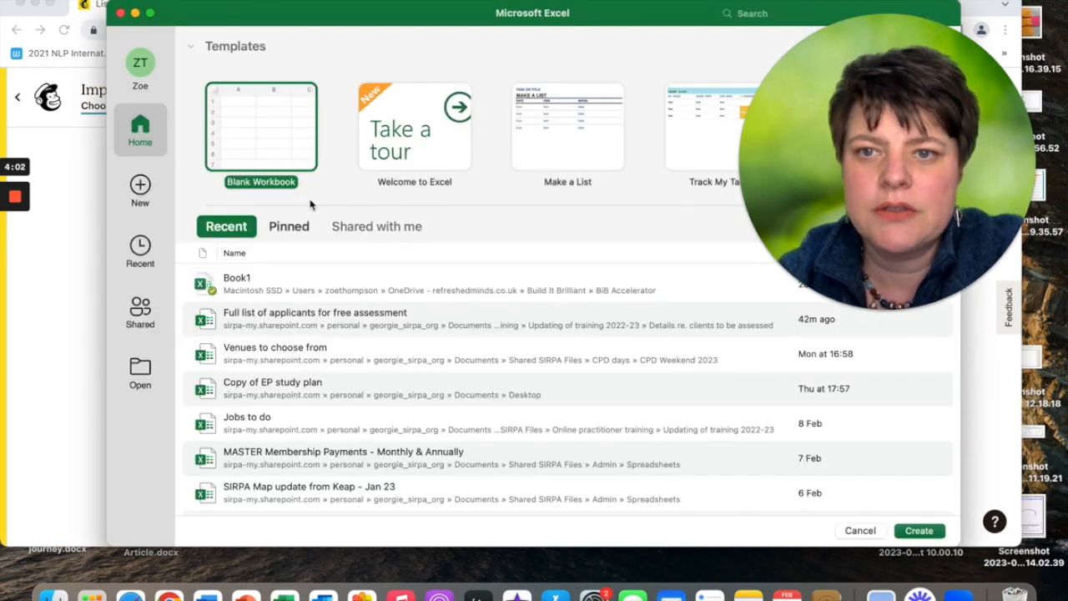
pyautogui.click(262, 125)
pyautogui.click(262, 125)
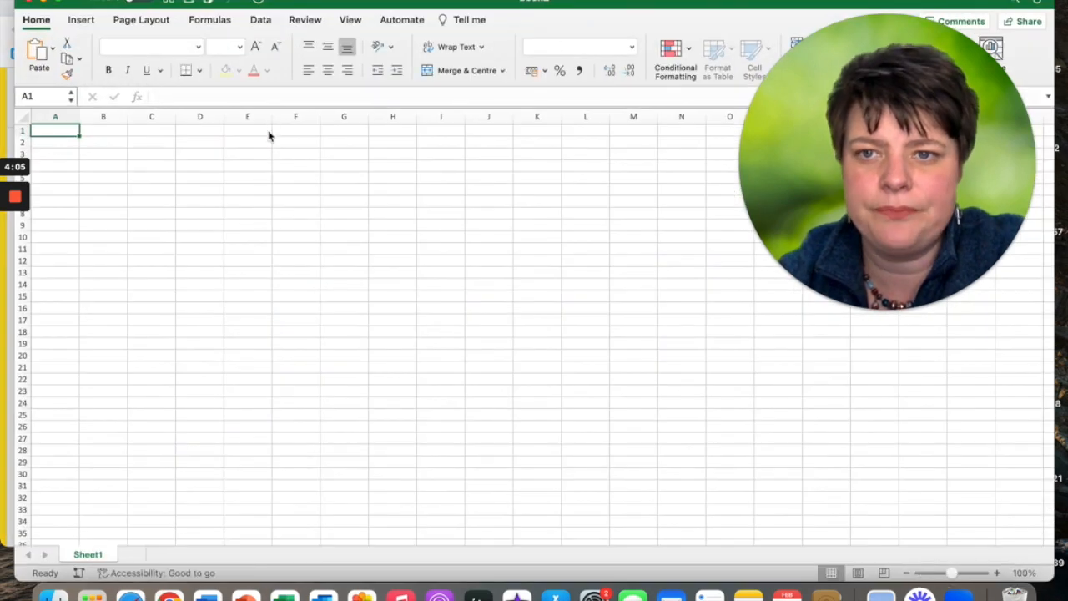
pyautogui.click(51, 131)
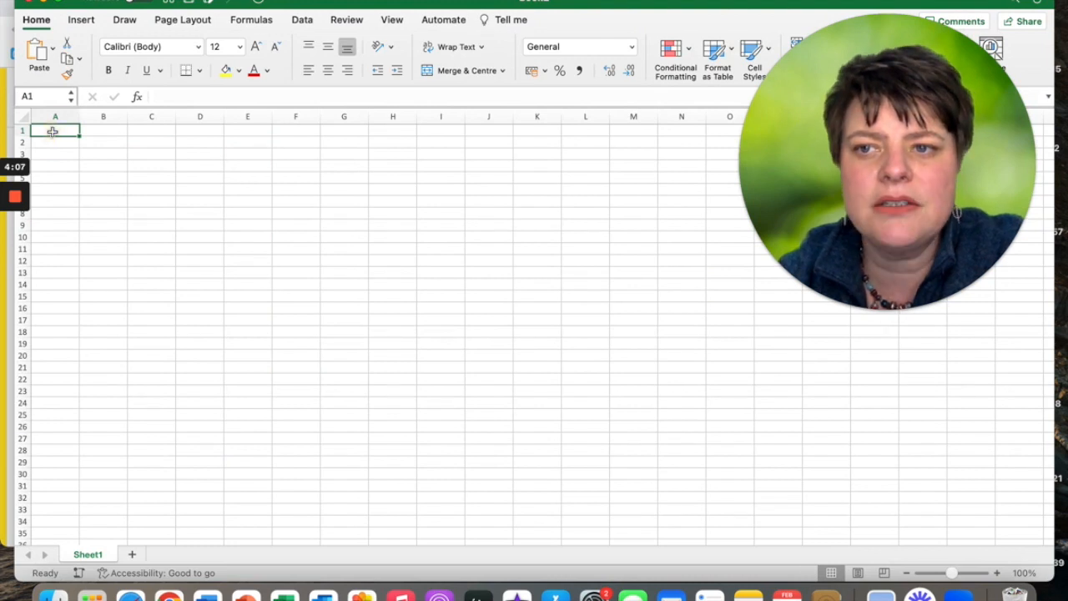
pyautogui.click(6, 430)
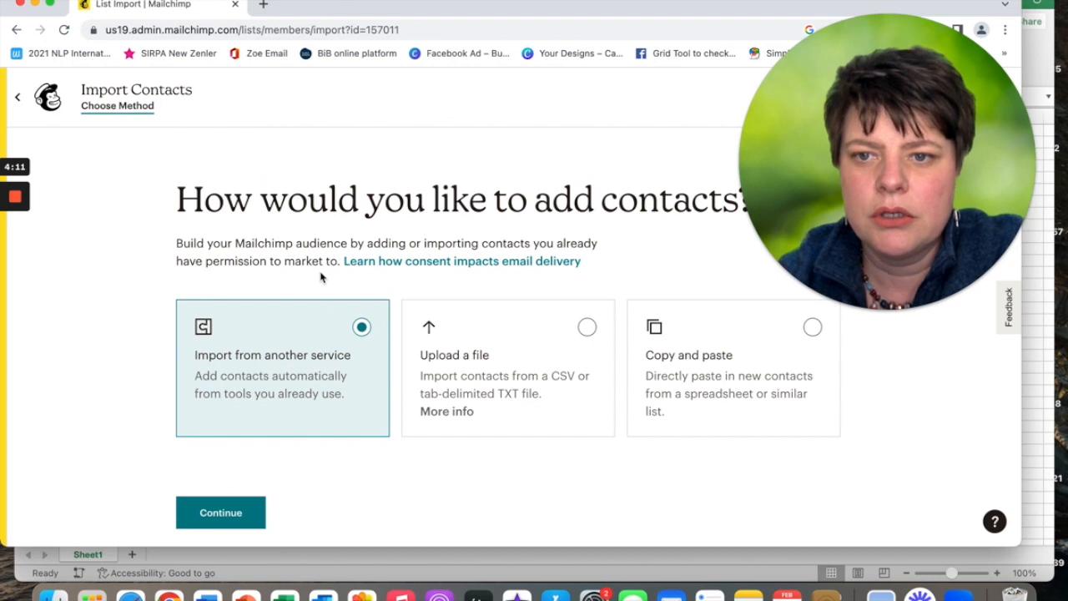
# Choose Upload a file and continue, then exit the contact import.
pyautogui.click(588, 328)
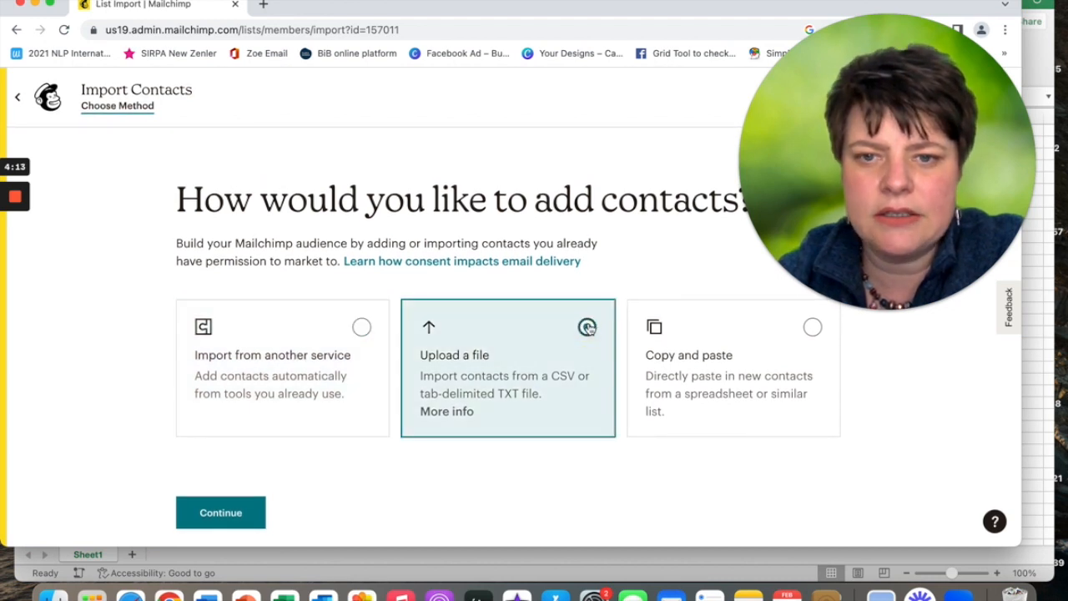
pyautogui.click(221, 510)
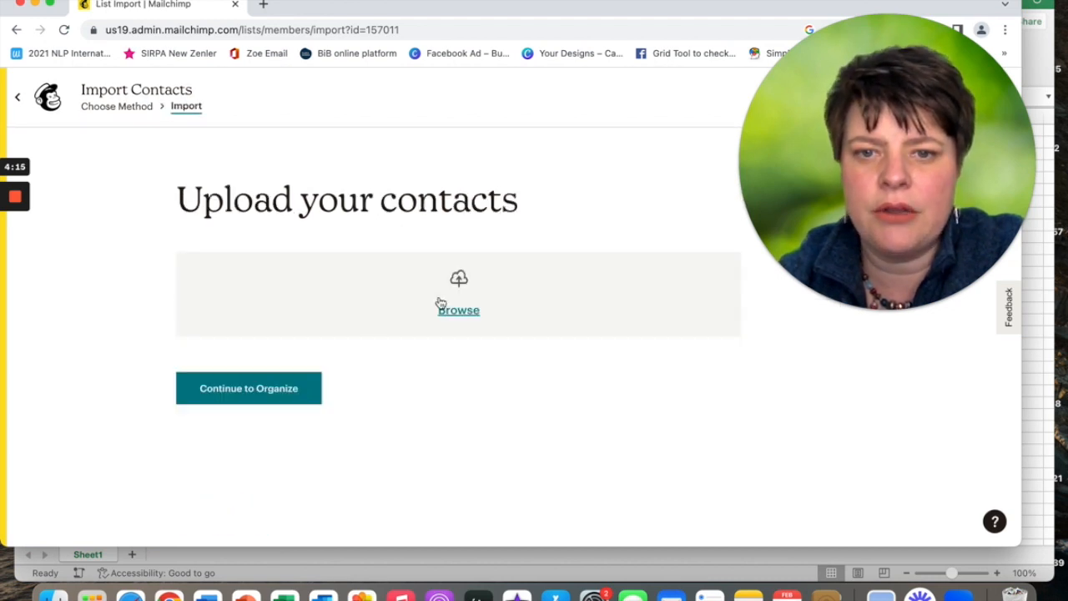
pyautogui.click(18, 97)
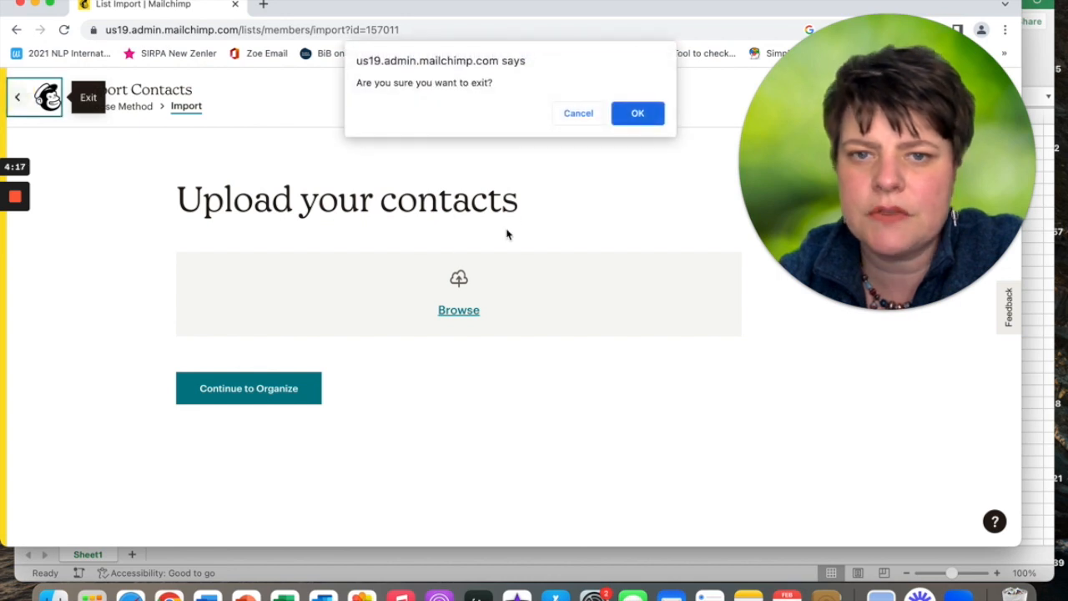
pyautogui.click(651, 114)
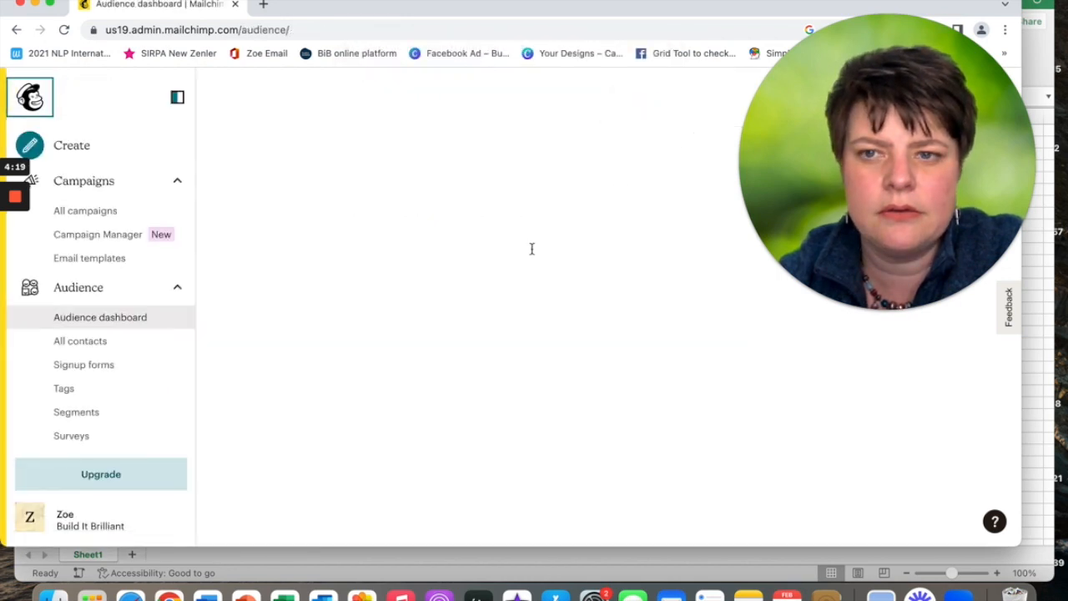
pyautogui.scroll(-3, 391, 406)
pyautogui.scroll(3, 501, 350)
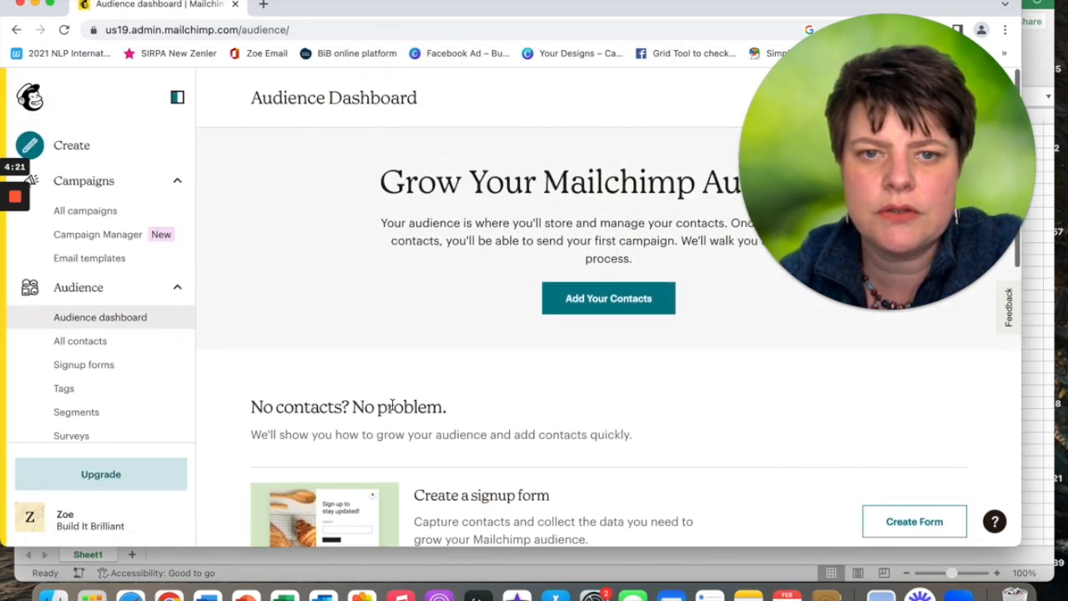
# Try the copy-and-paste import option and its formatting help, then exit the import.
pyautogui.click(595, 304)
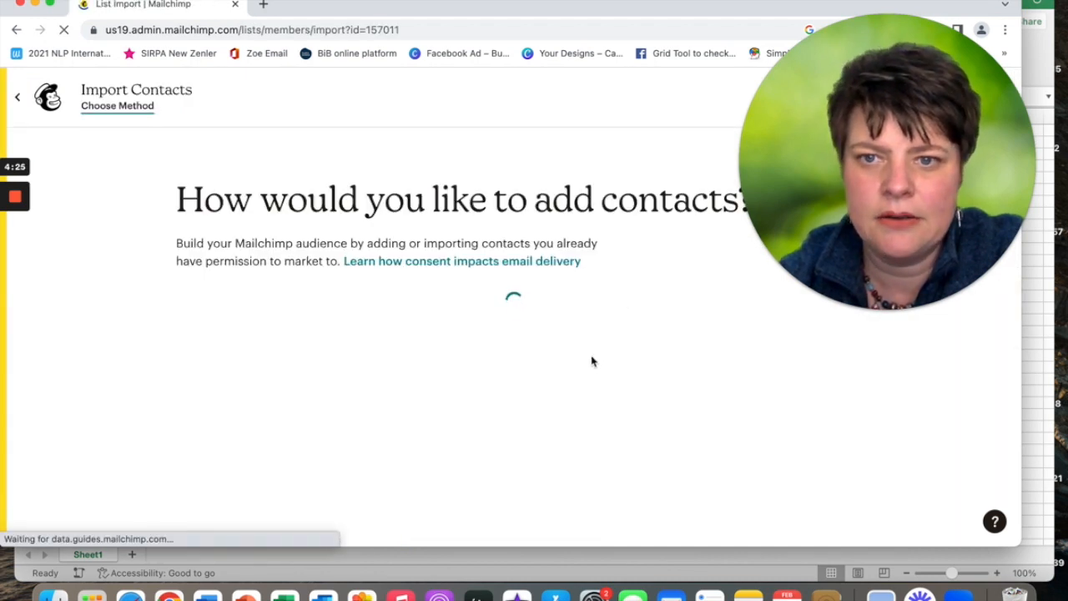
pyautogui.click(809, 328)
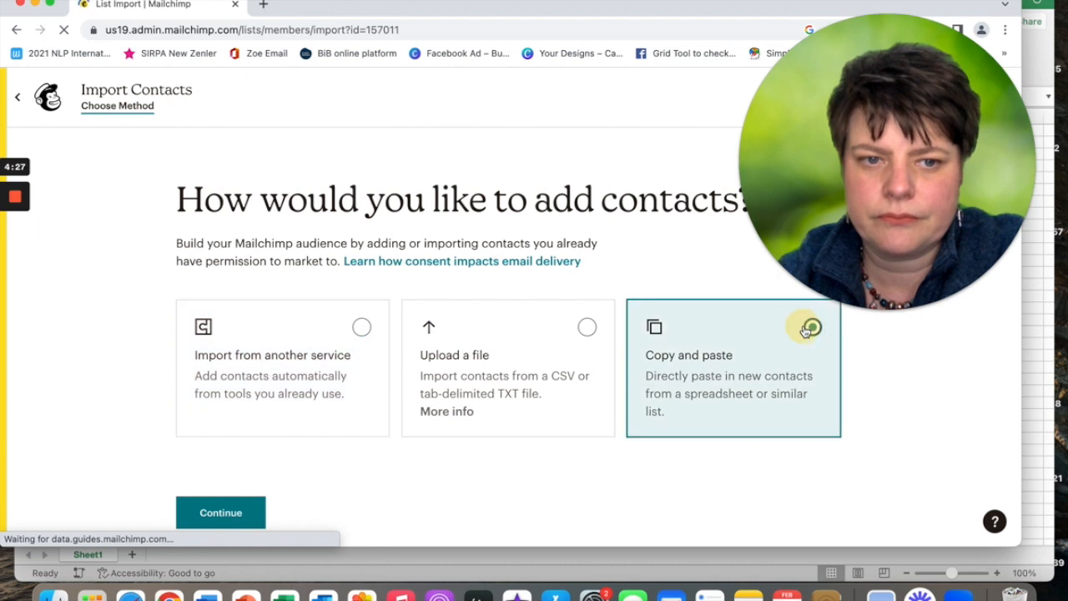
pyautogui.click(221, 513)
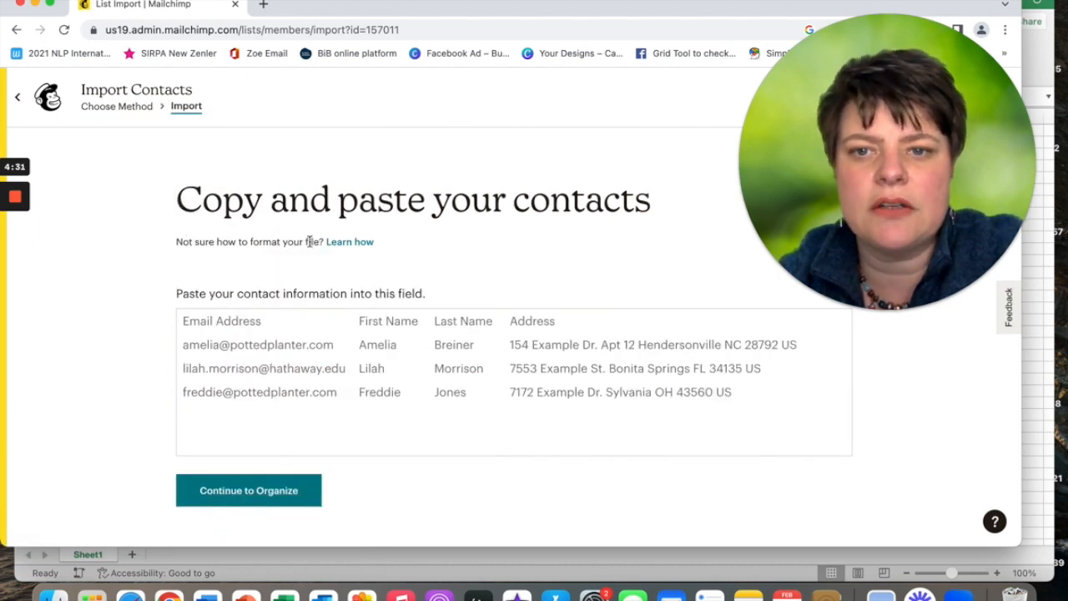
pyautogui.click(346, 248)
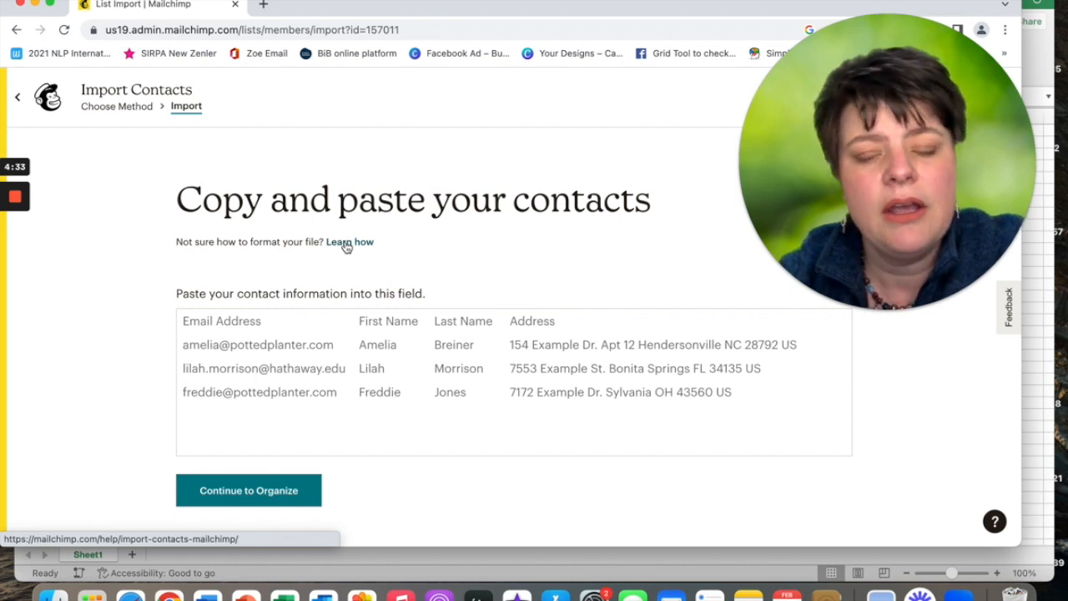
pyautogui.moveTo(866, 183); pyautogui.dragTo(875, 327)
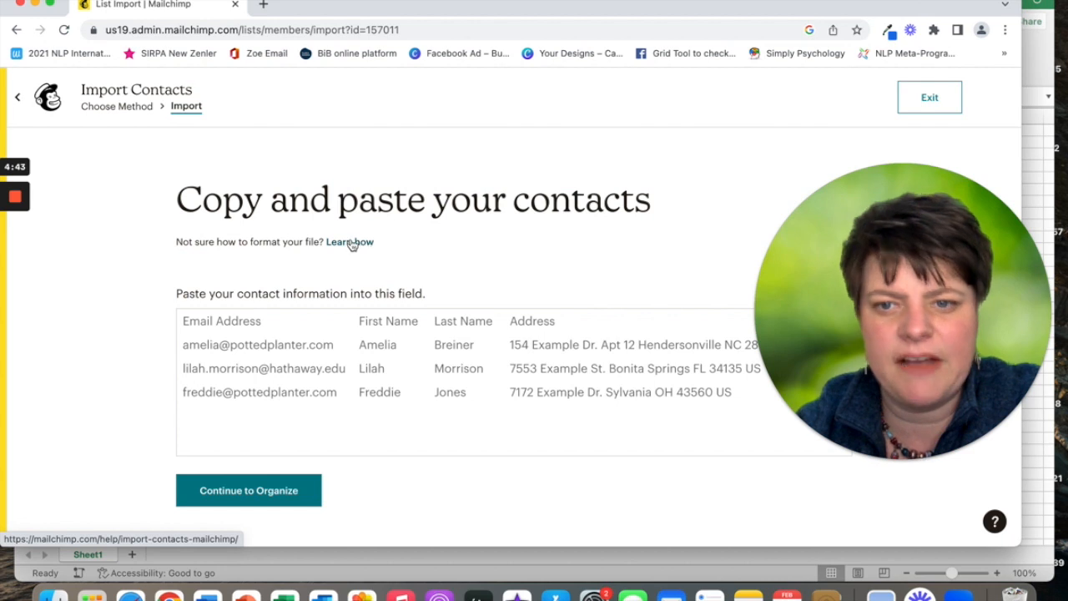
pyautogui.click(930, 101)
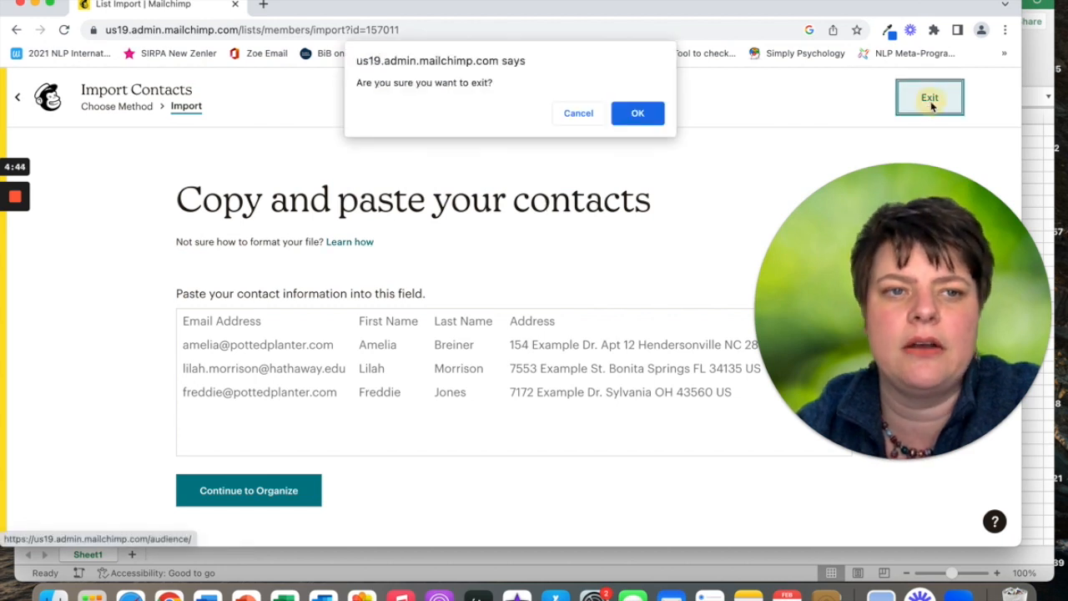
pyautogui.click(638, 113)
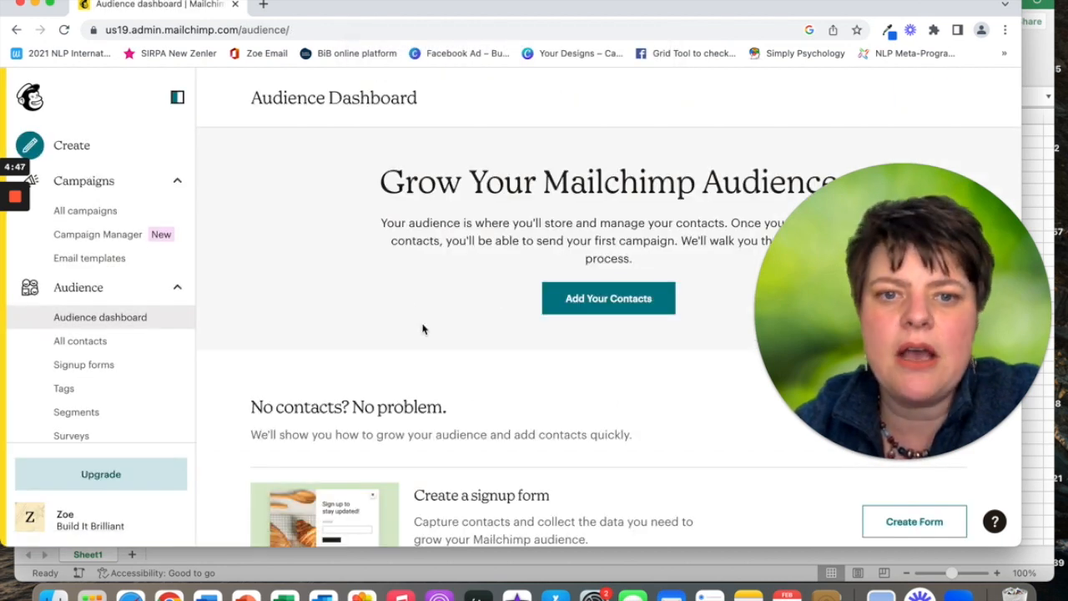
# Restart the import with Upload a file, reach the upload step, and switch to Excel.
pyautogui.click(592, 306)
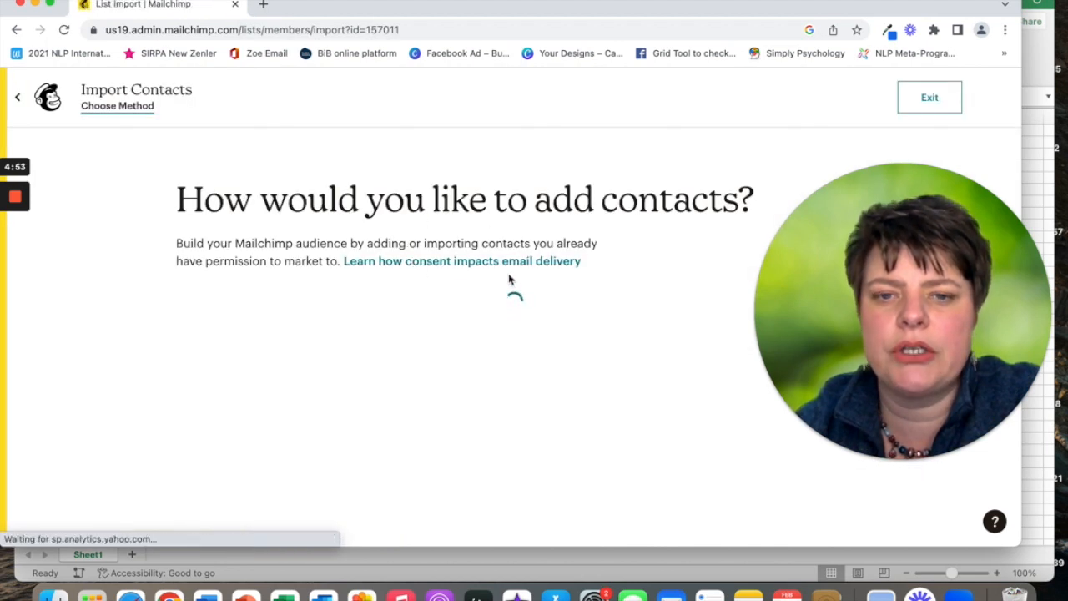
pyautogui.click(585, 329)
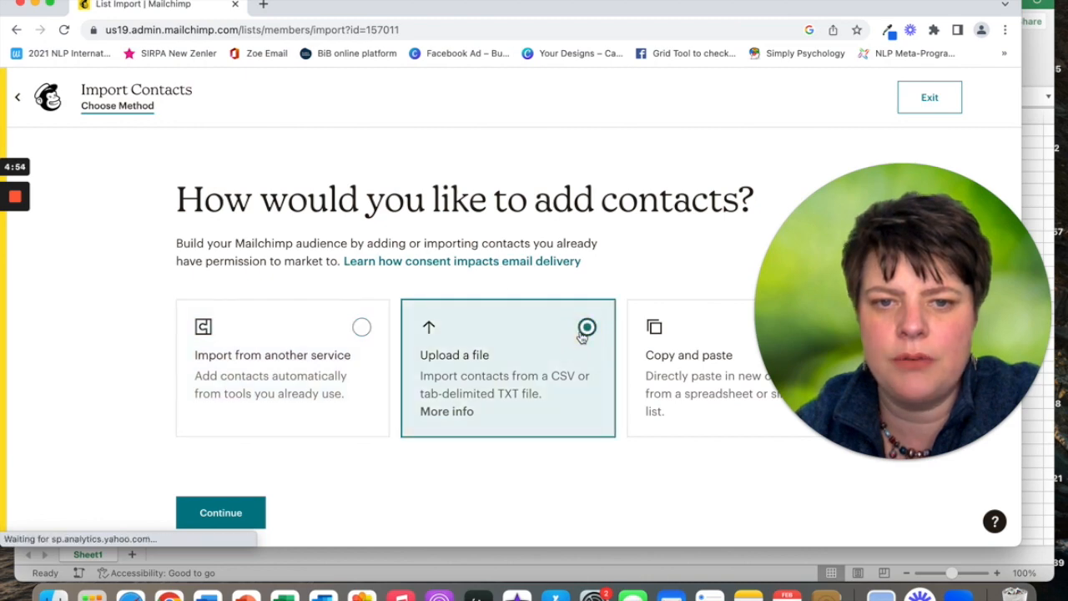
pyautogui.click(222, 514)
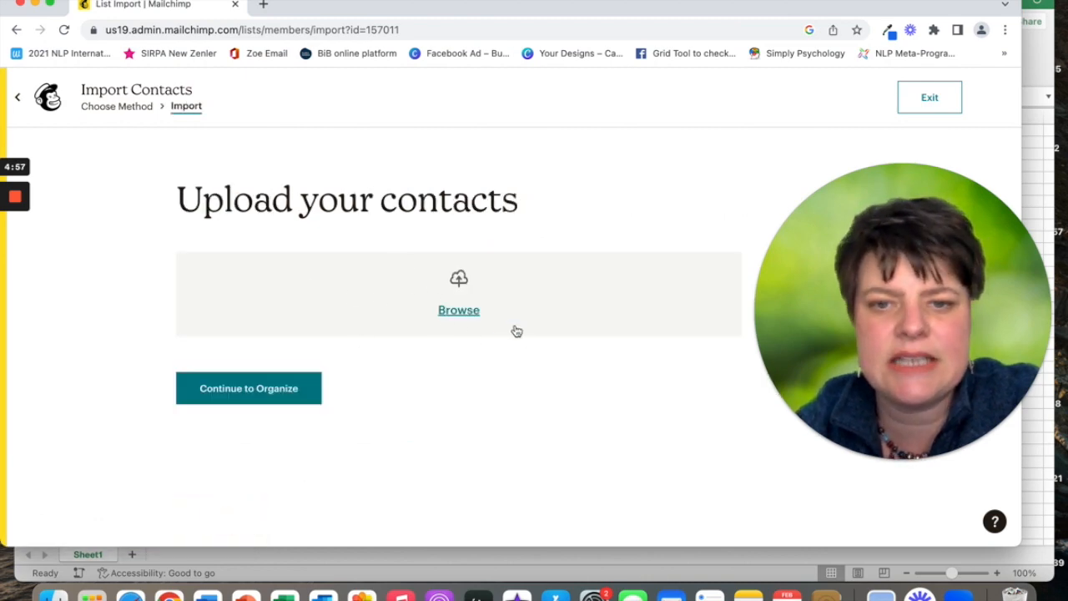
pyautogui.click(1042, 158)
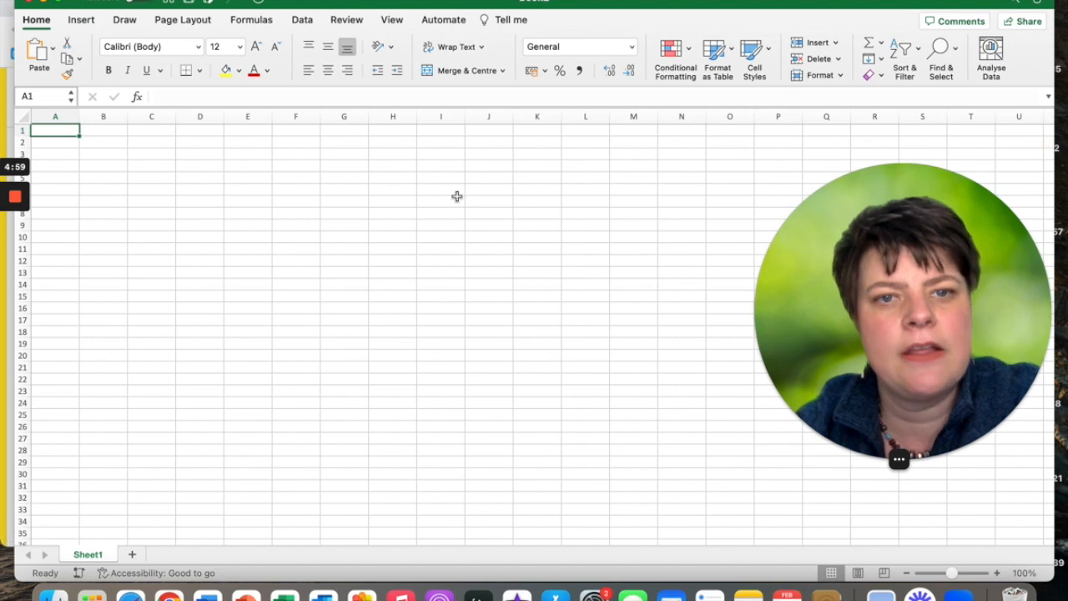
# Type headers FIRST NAME, LAST NAME and EMAIL ADDRESS into A1:C1.
pyautogui.click(44, 129)
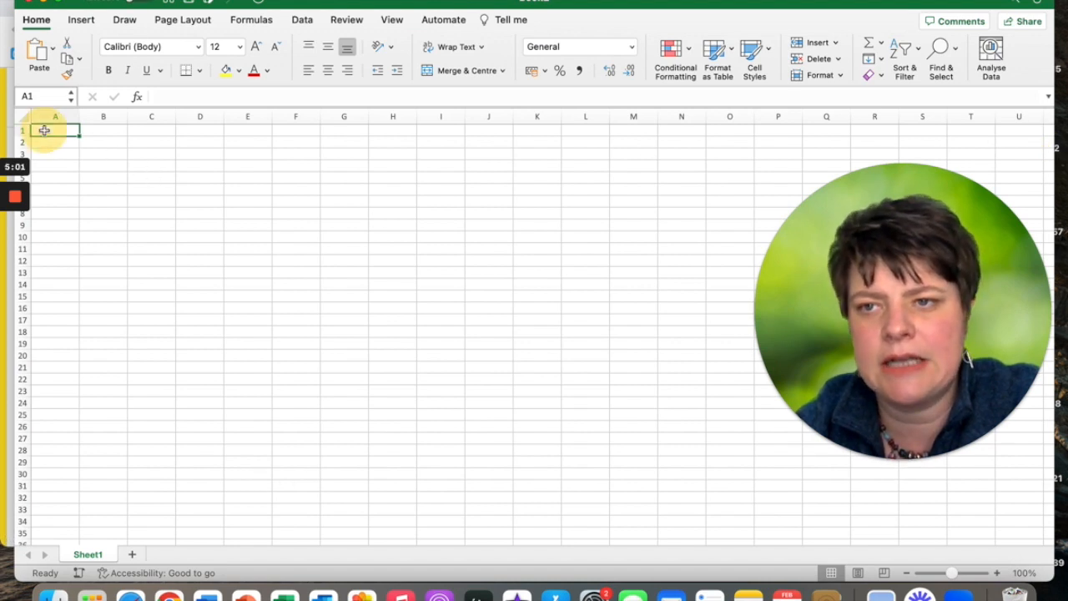
pyautogui.write('F')
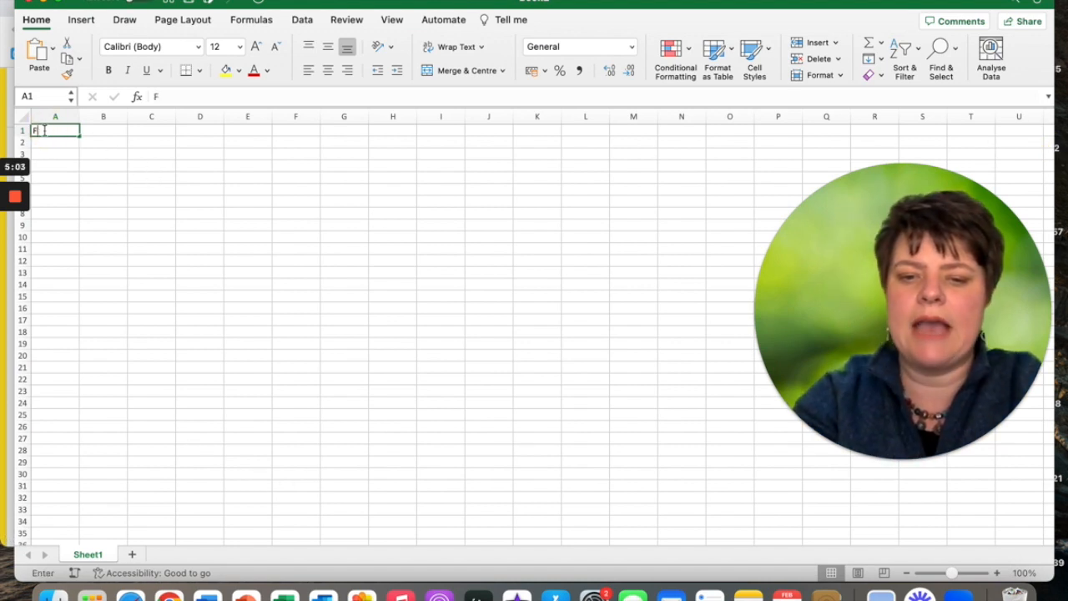
pyautogui.write('IRST NAME')
pyautogui.press('Tab')
pyautogui.write('L')
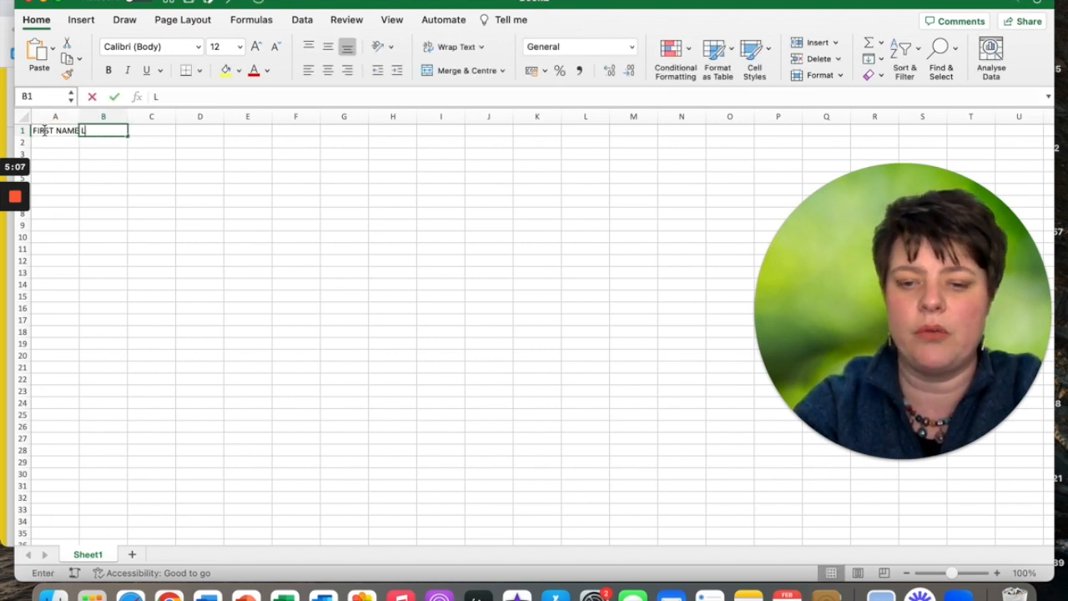
pyautogui.write('AST NAME')
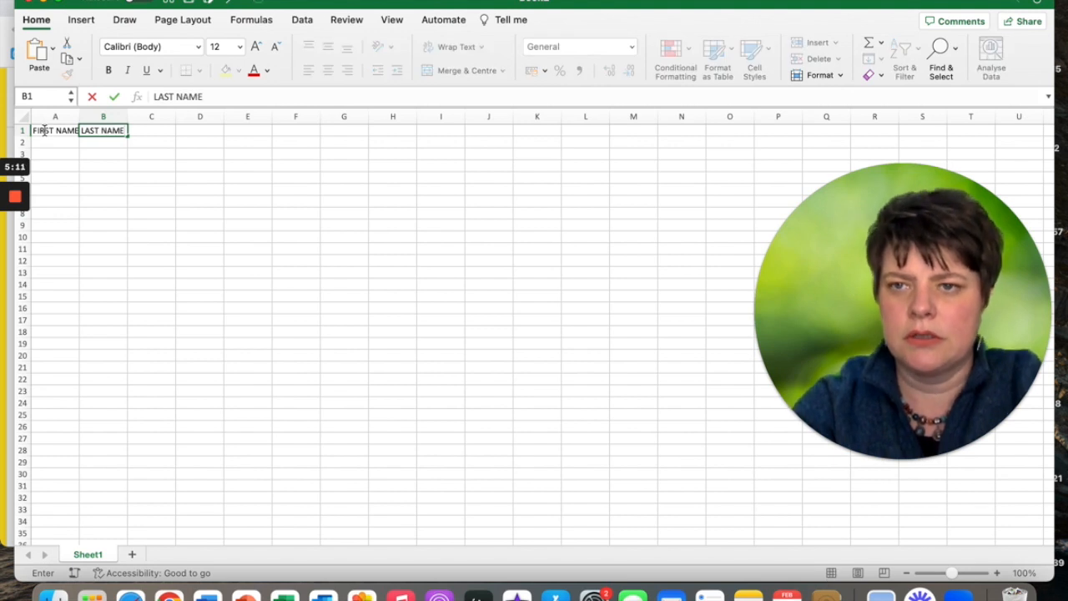
pyautogui.press('Tab')
pyautogui.write('MA')
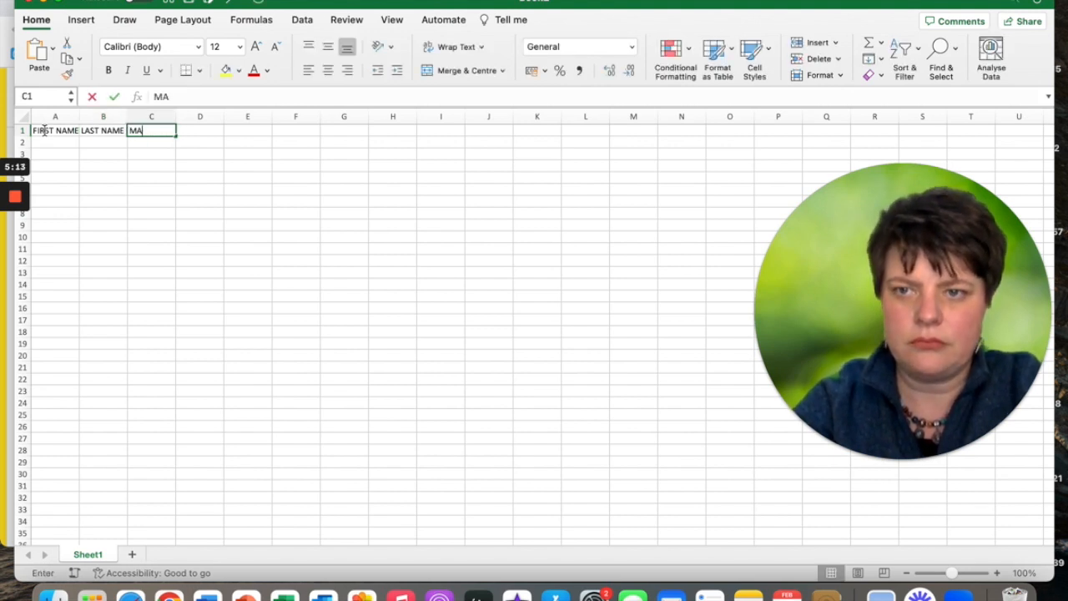
pyautogui.press('BackSpace')
pyautogui.press('BackSpace')
pyautogui.write('EMAIL ADDRESS')
pyautogui.click(105, 248)
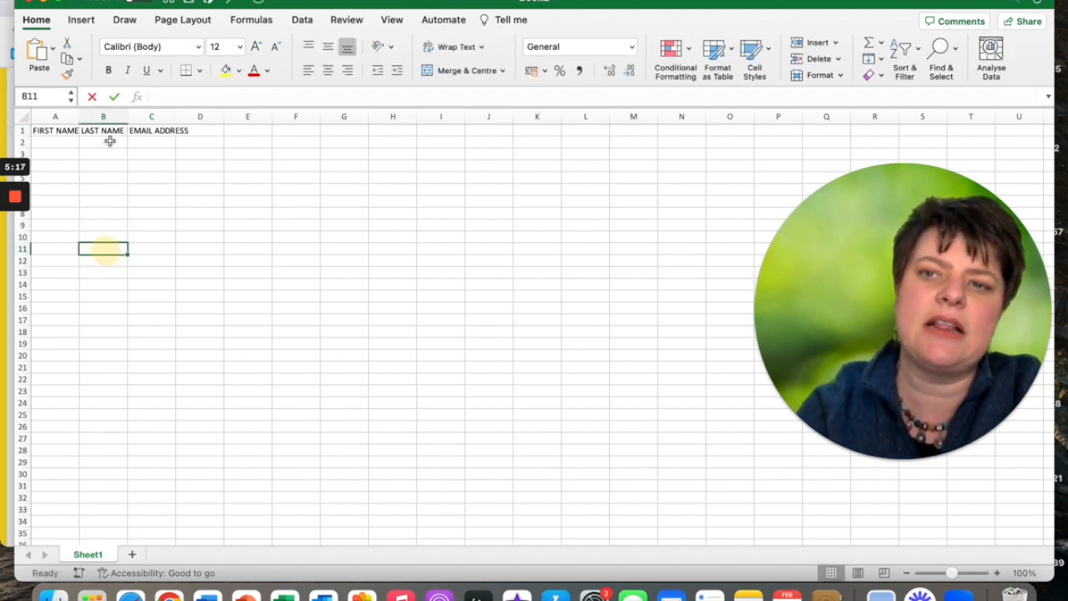
# Autofit columns A and C to their headers.
pyautogui.doubleClick(80, 118)
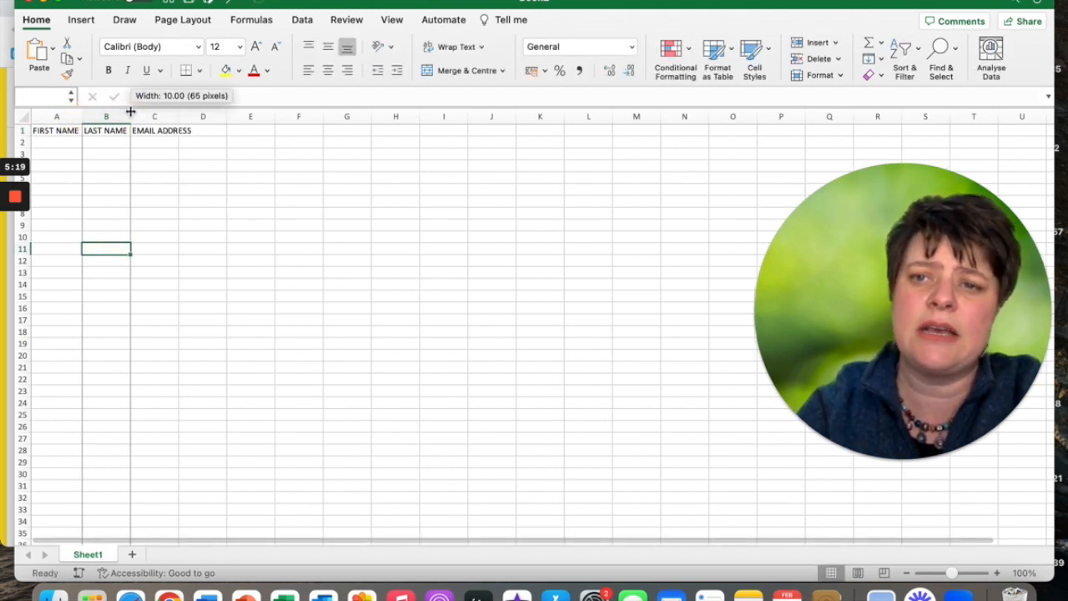
pyautogui.doubleClick(179, 116)
pyautogui.click(197, 246)
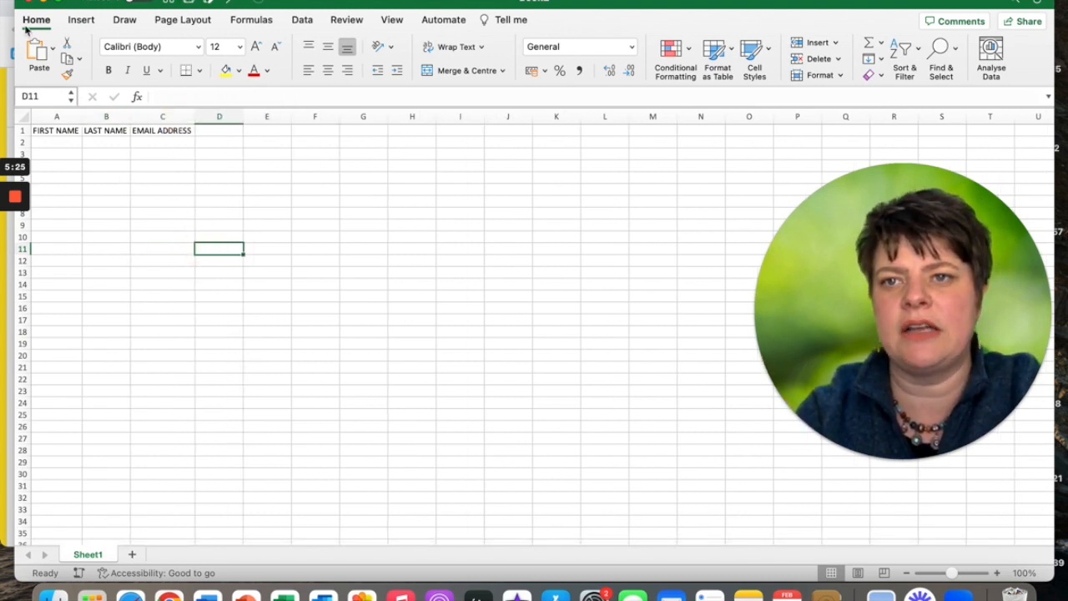
pyautogui.click(82, 3)
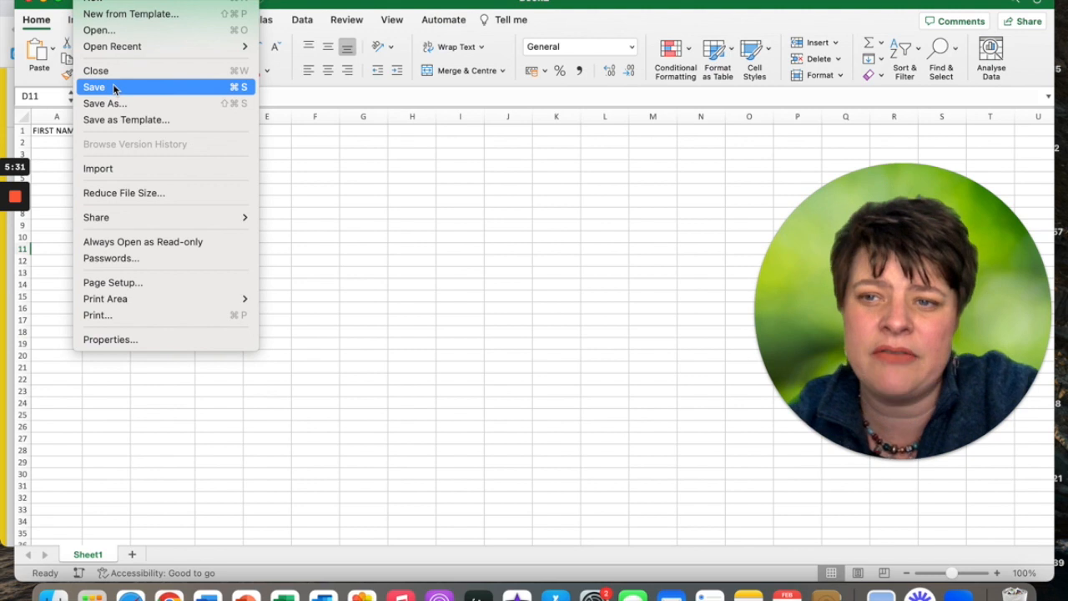
pyautogui.click(441, 197)
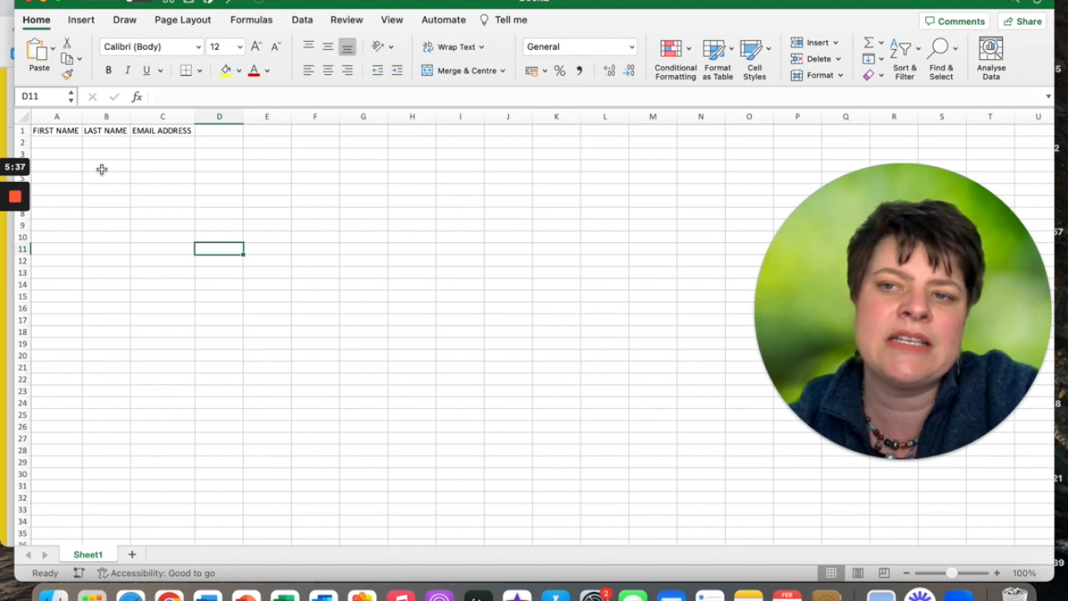
# Enter the first contact's first name, last name and email address in row 2.
pyautogui.click(49, 143)
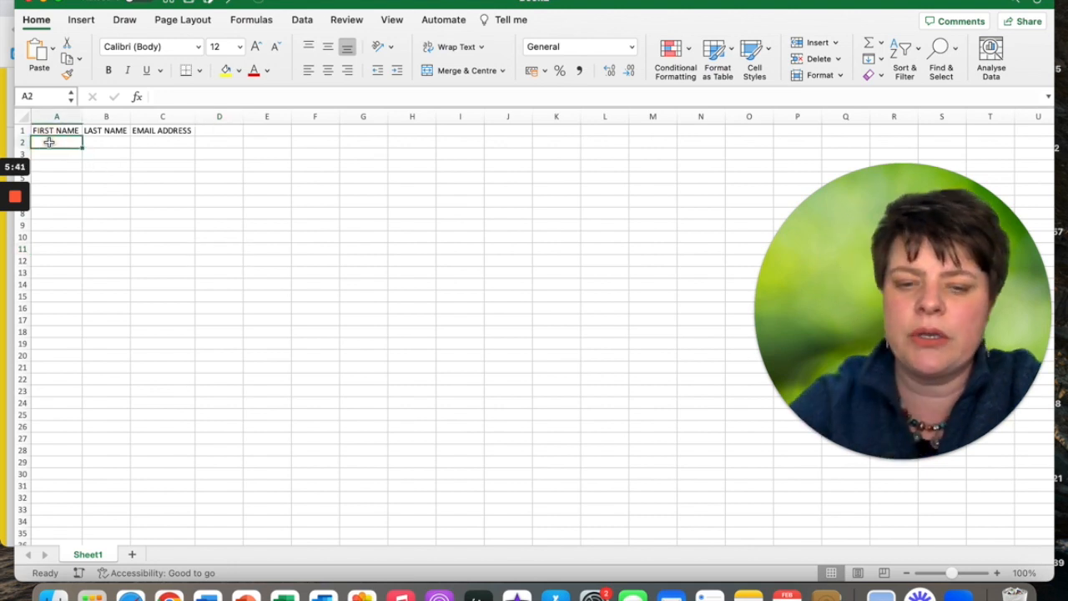
pyautogui.write('Mickey')
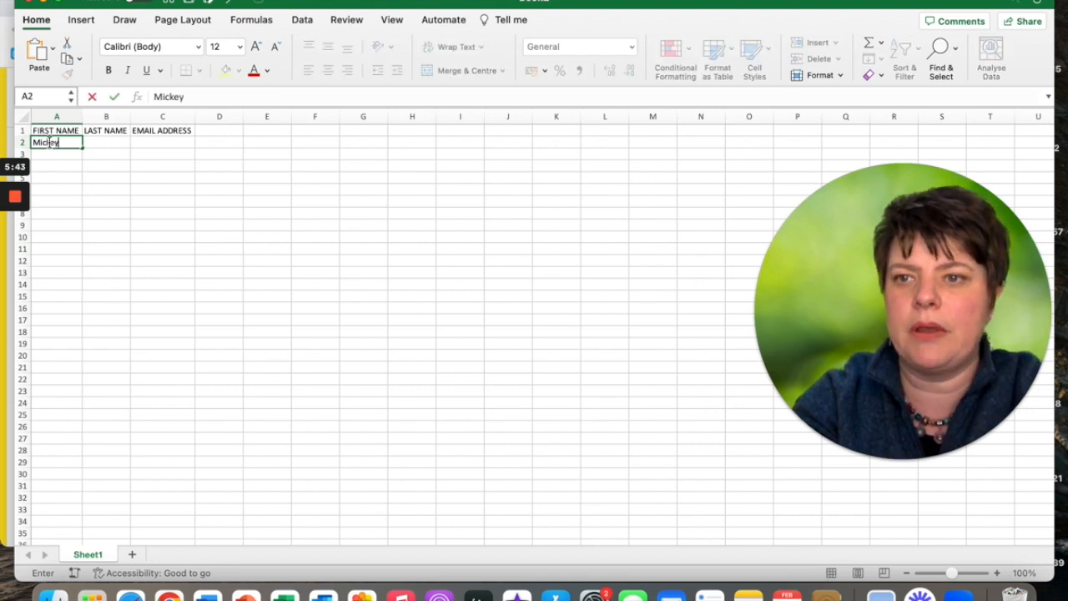
pyautogui.press('Tab')
pyautogui.write('Mouse')
pyautogui.press('Tab')
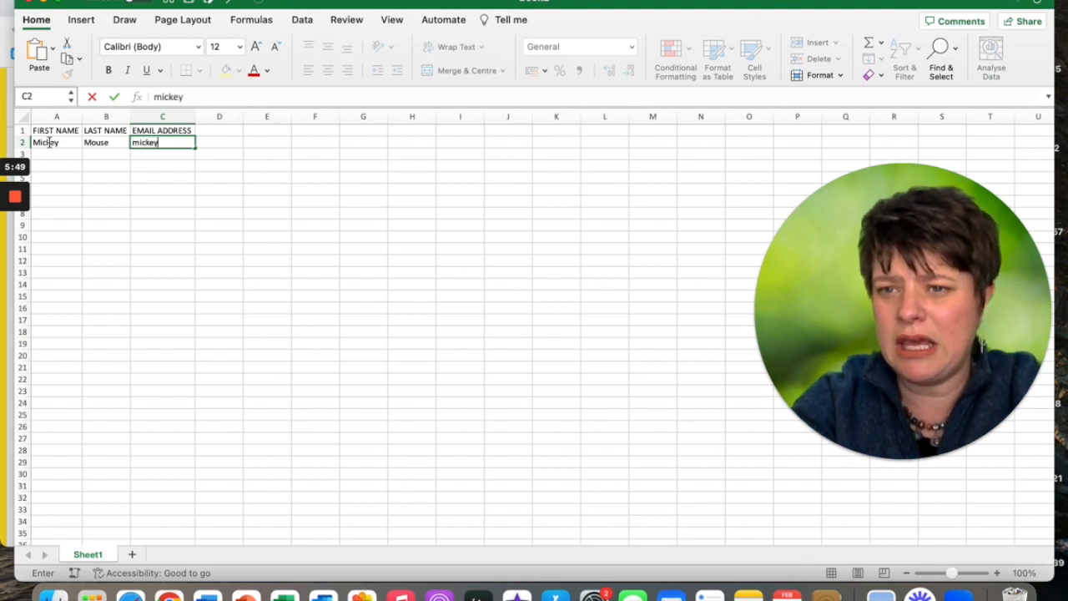
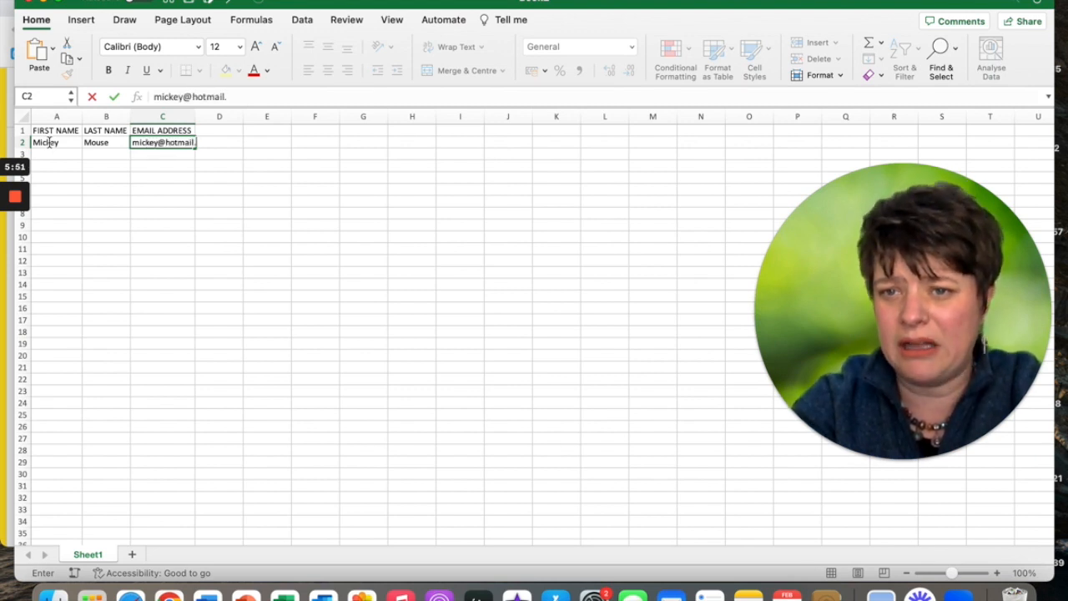
pyautogui.press('Return')
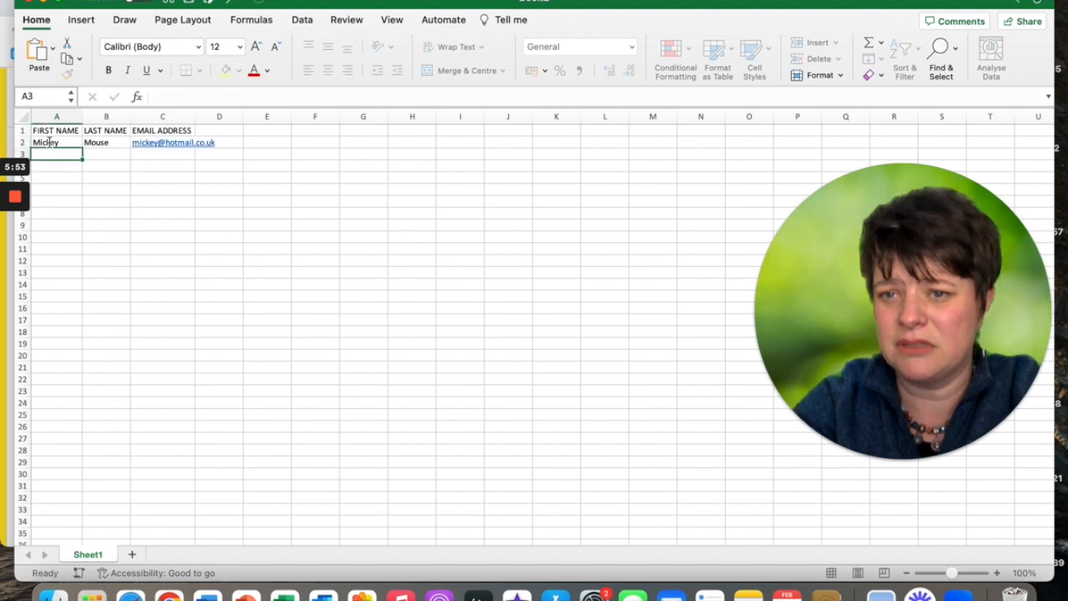
# Enter the second contact's details in row 3 and autofit column C.
pyautogui.write('Mi')
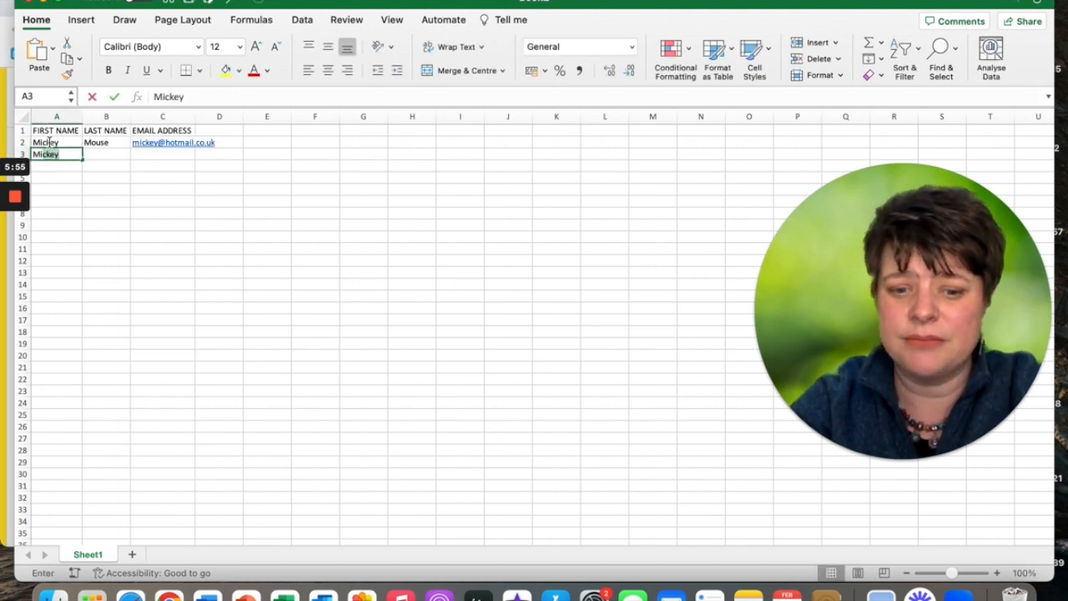
pyautogui.write('nnie')
pyautogui.press('Tab')
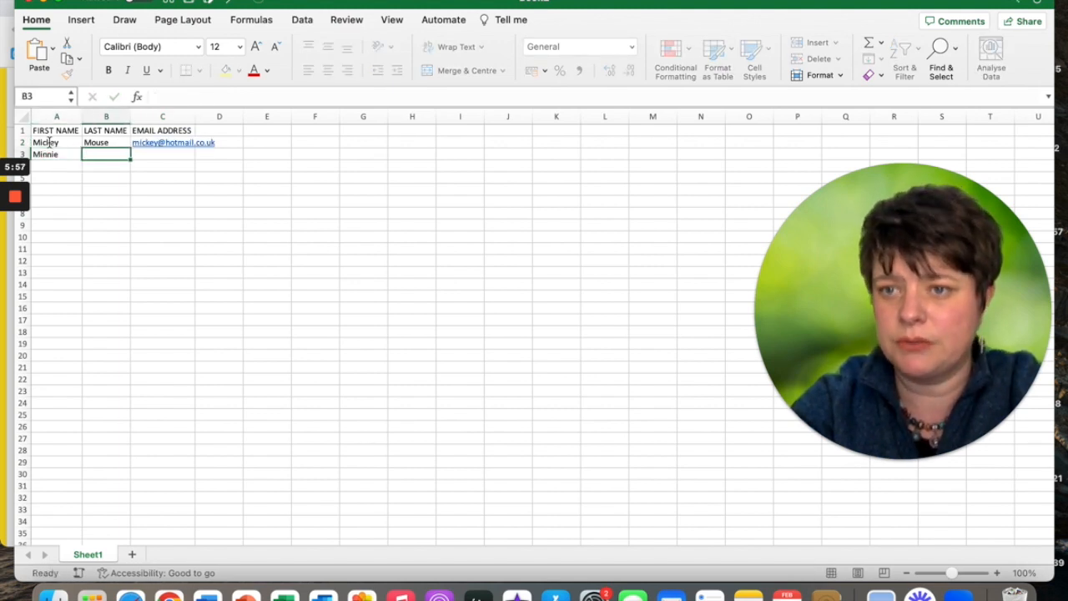
pyautogui.write('Mouse')
pyautogui.press('Tab')
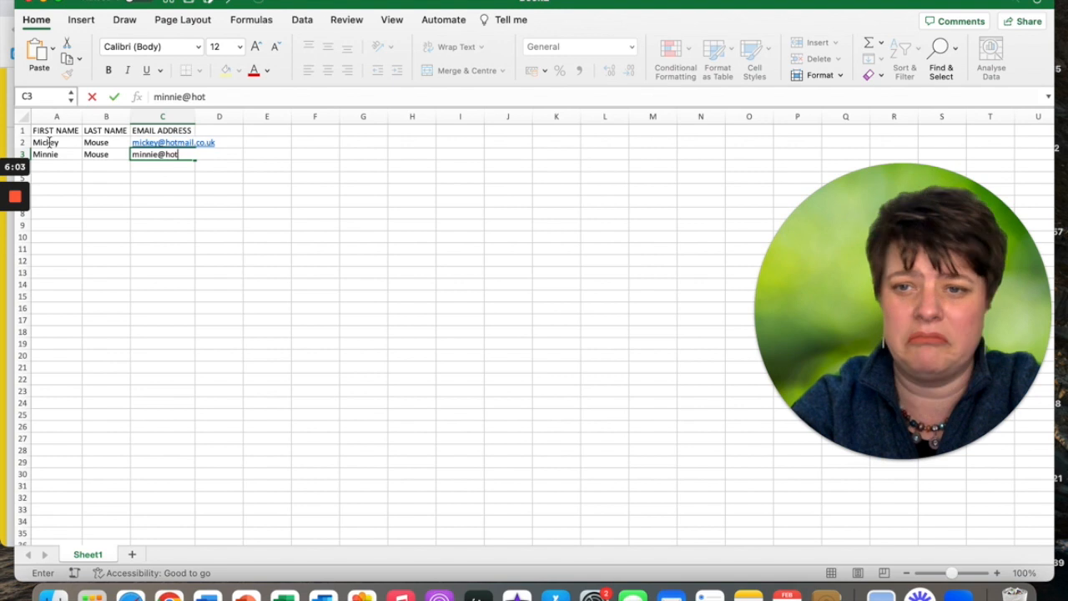
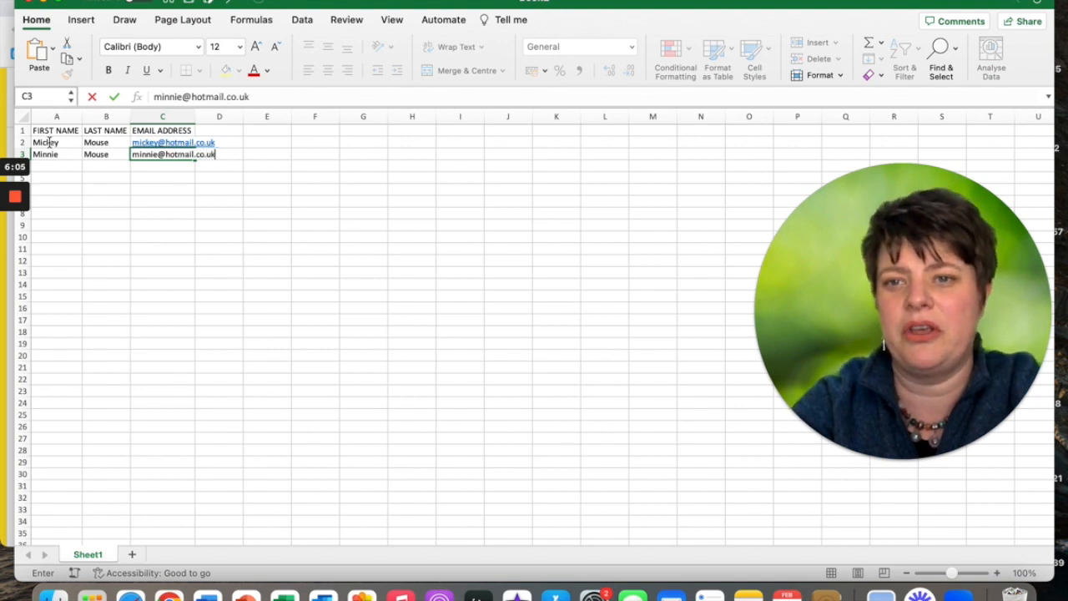
pyautogui.click(57, 236)
pyautogui.doubleClick(197, 121)
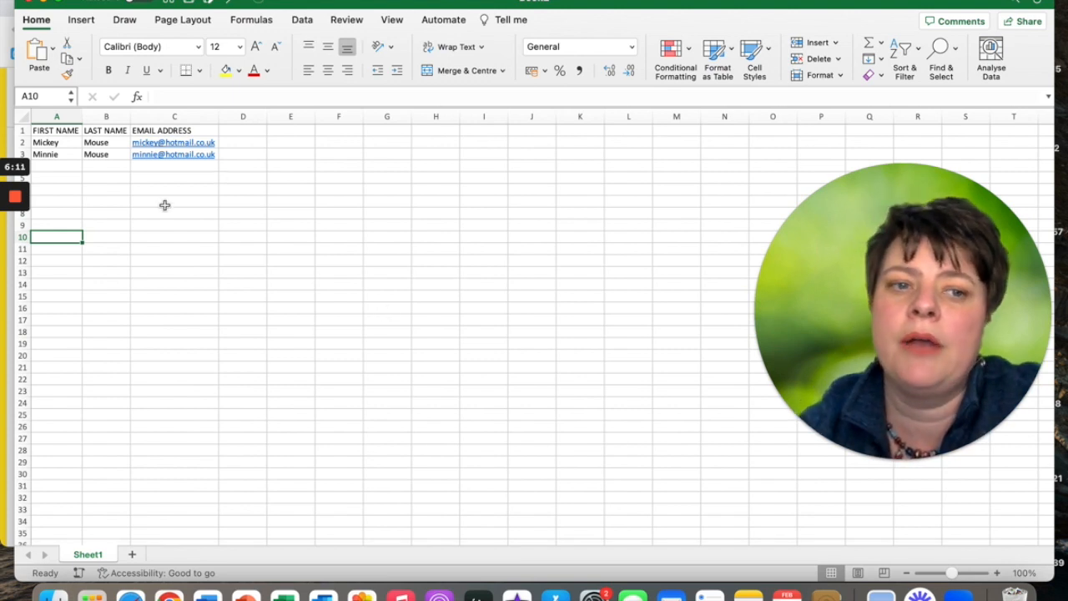
# Start Save As and choose CSV UTF-8 (Comma-delimited) as the file format.
pyautogui.click(88, 0)
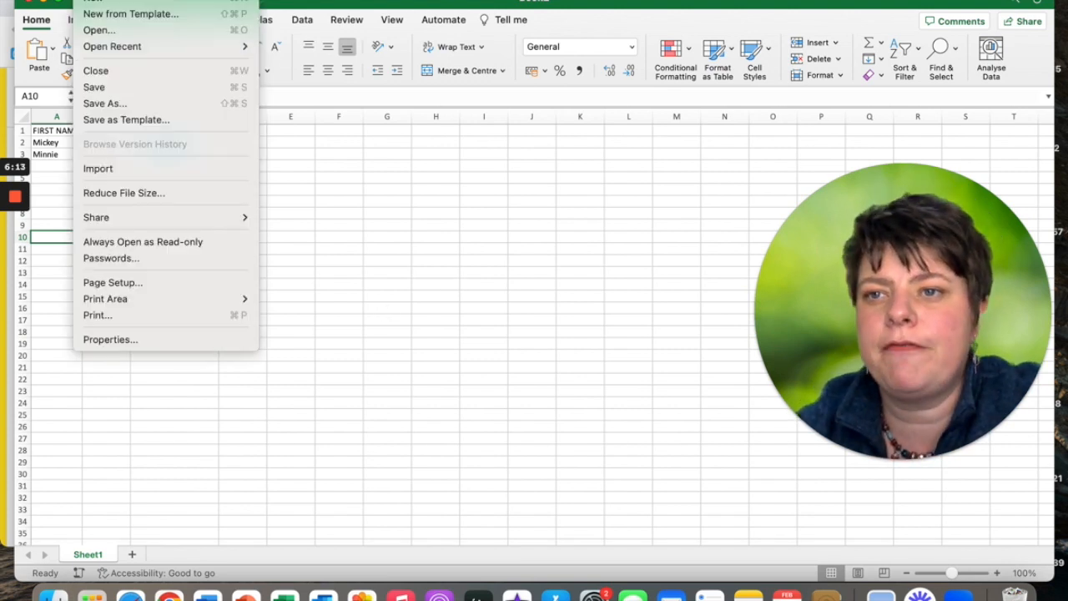
pyautogui.click(110, 102)
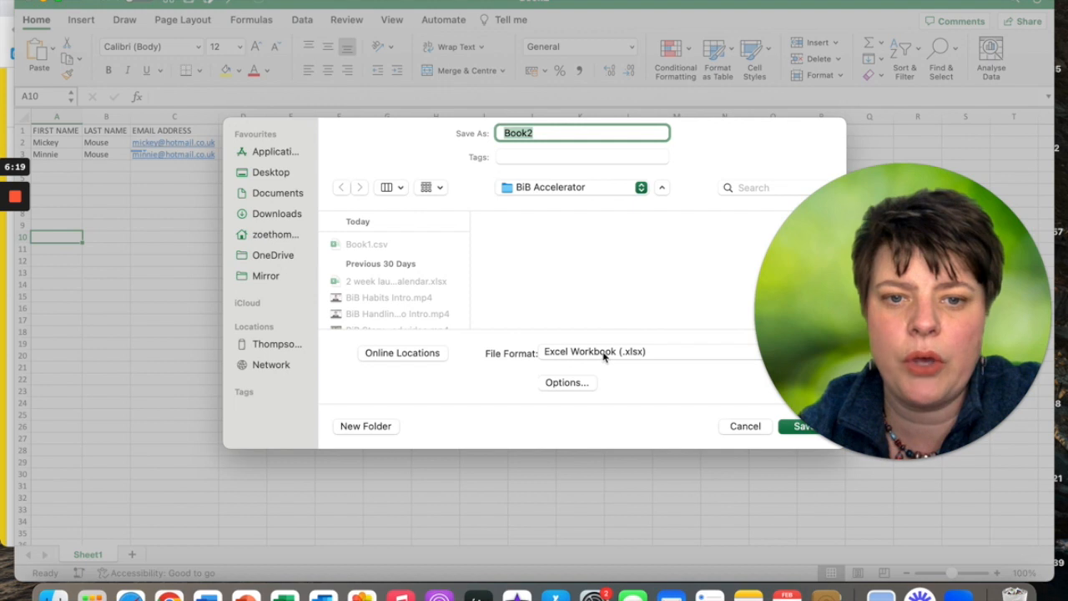
pyautogui.click(605, 353)
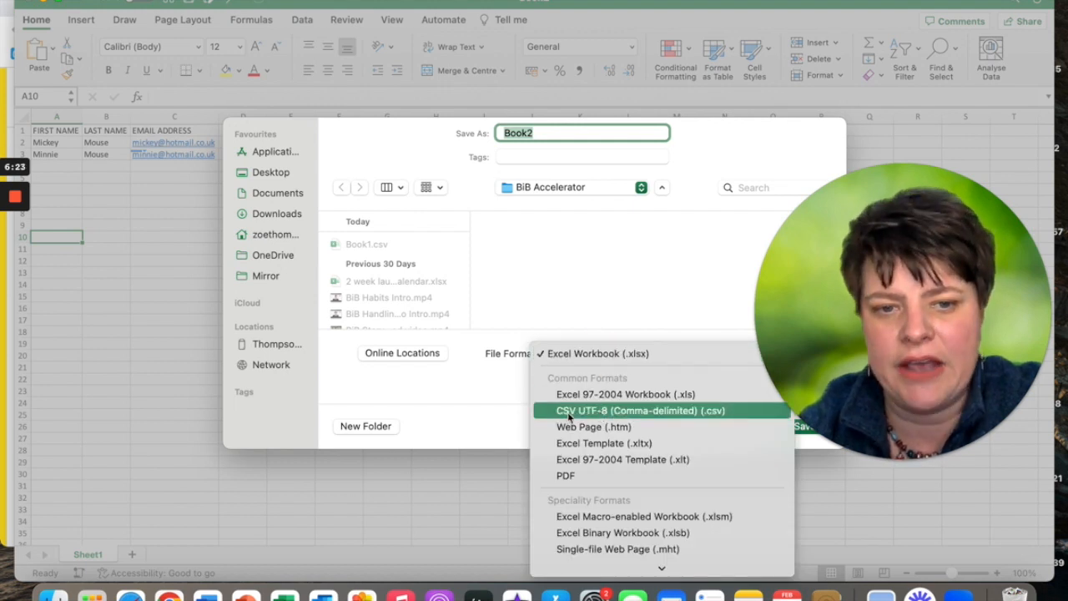
pyautogui.click(570, 411)
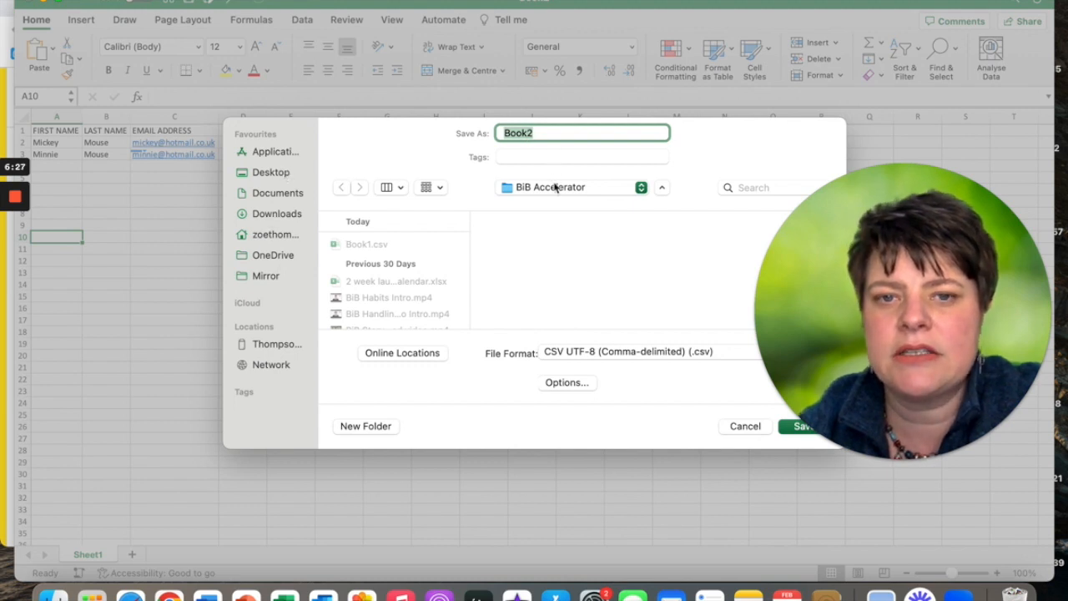
# Save the file to the Desktop as 'Mailchimp import'.
pyautogui.click(640, 189)
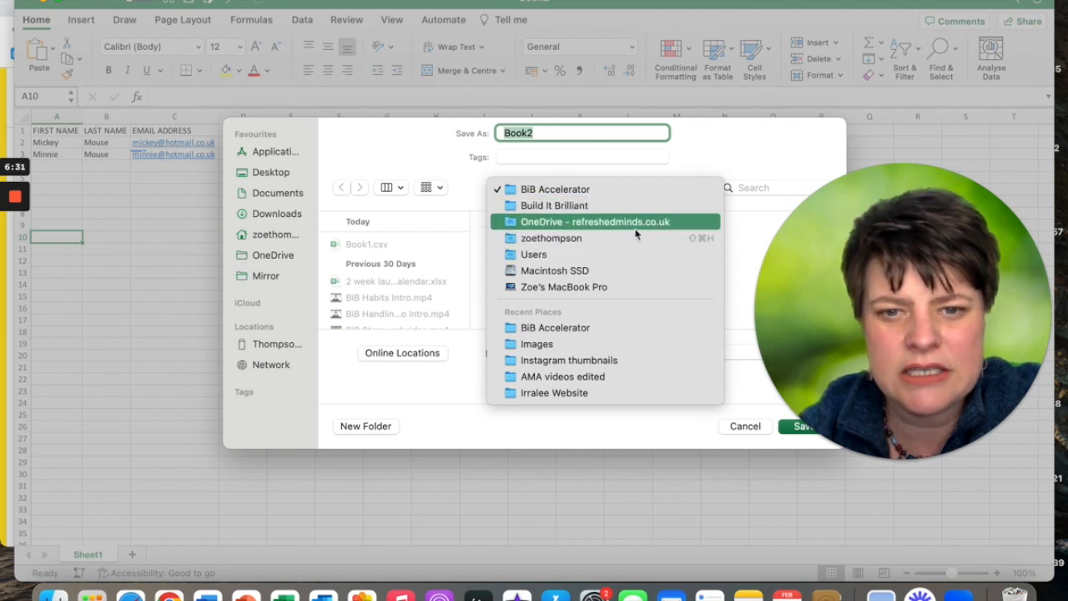
pyautogui.click(726, 188)
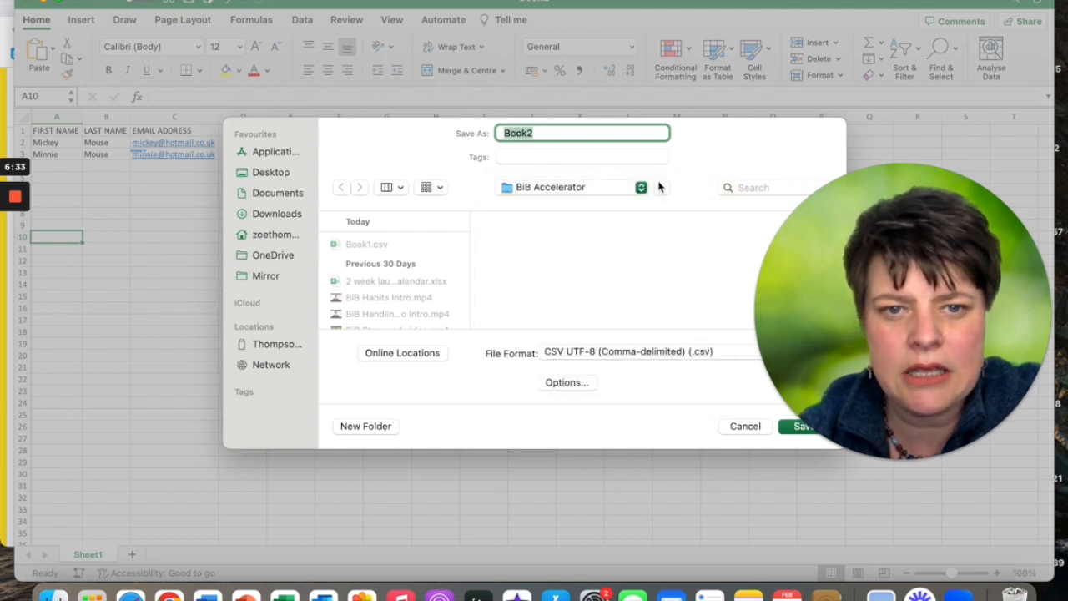
pyautogui.click(661, 187)
pyautogui.click(634, 243)
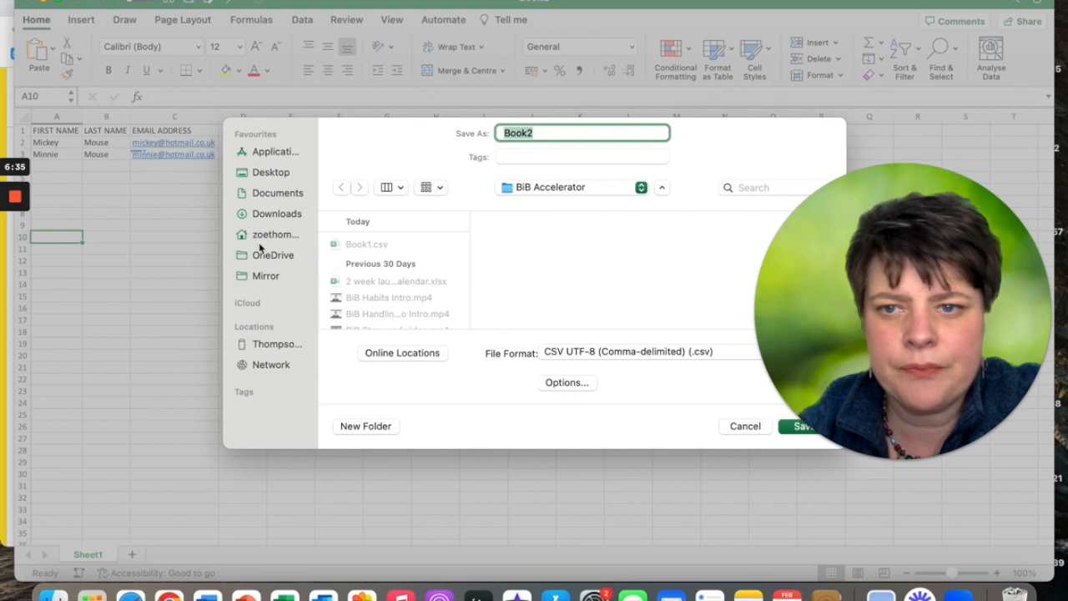
pyautogui.click(269, 174)
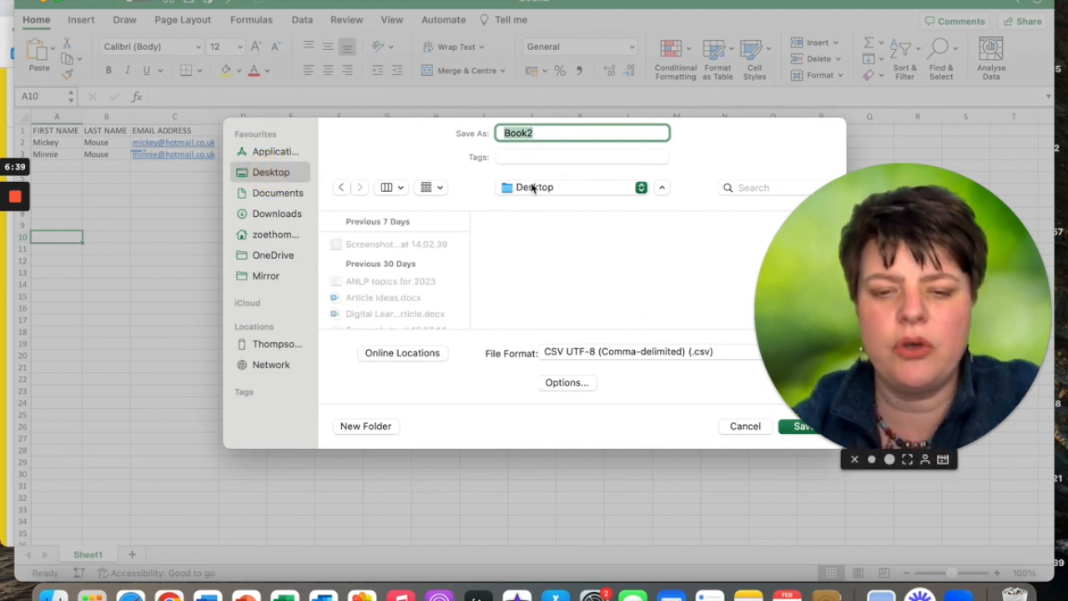
pyautogui.write('Mailchimp import')
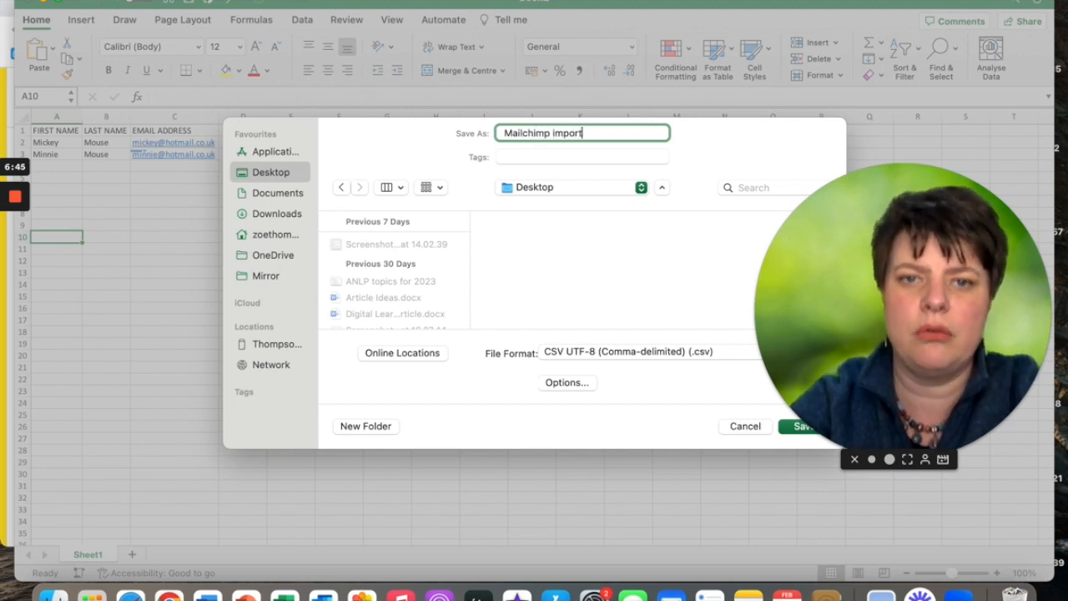
pyautogui.click(797, 427)
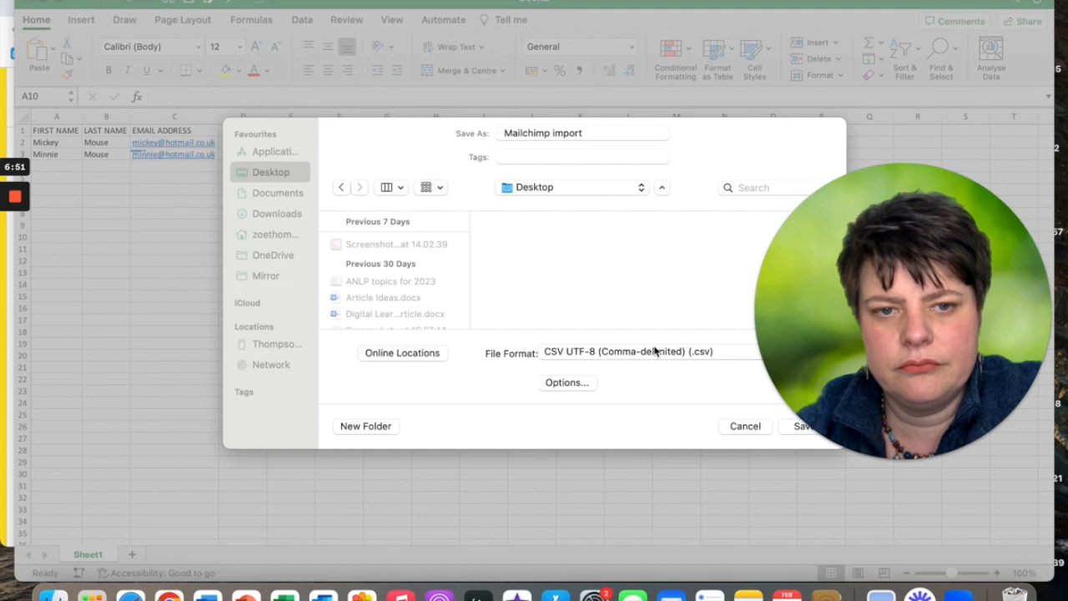
pyautogui.moveTo(797, 281); pyautogui.dragTo(840, 157)
pyautogui.click(804, 426)
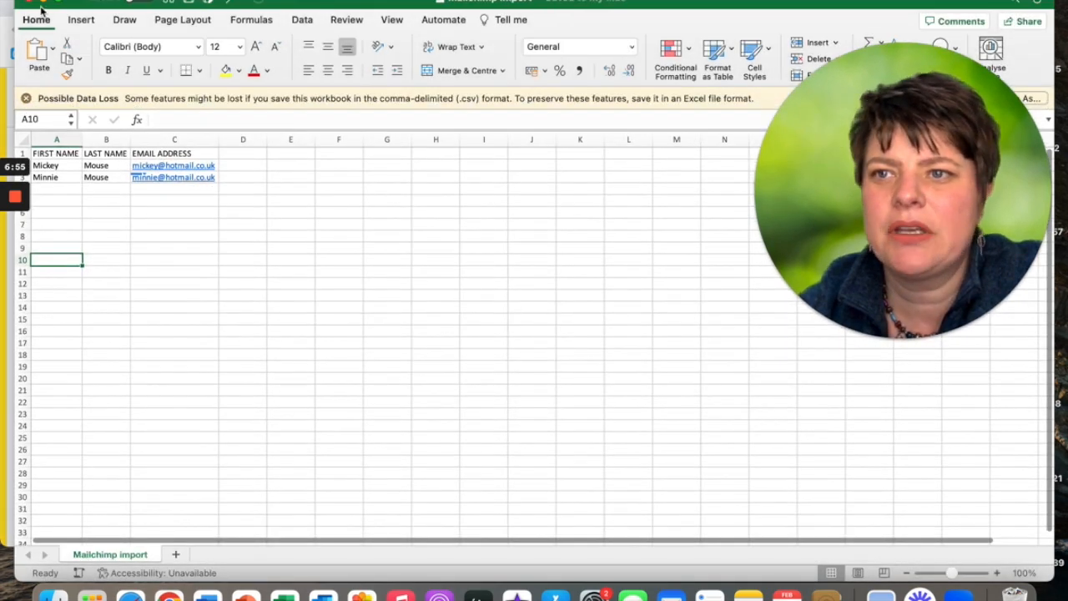
pyautogui.click(122, 252)
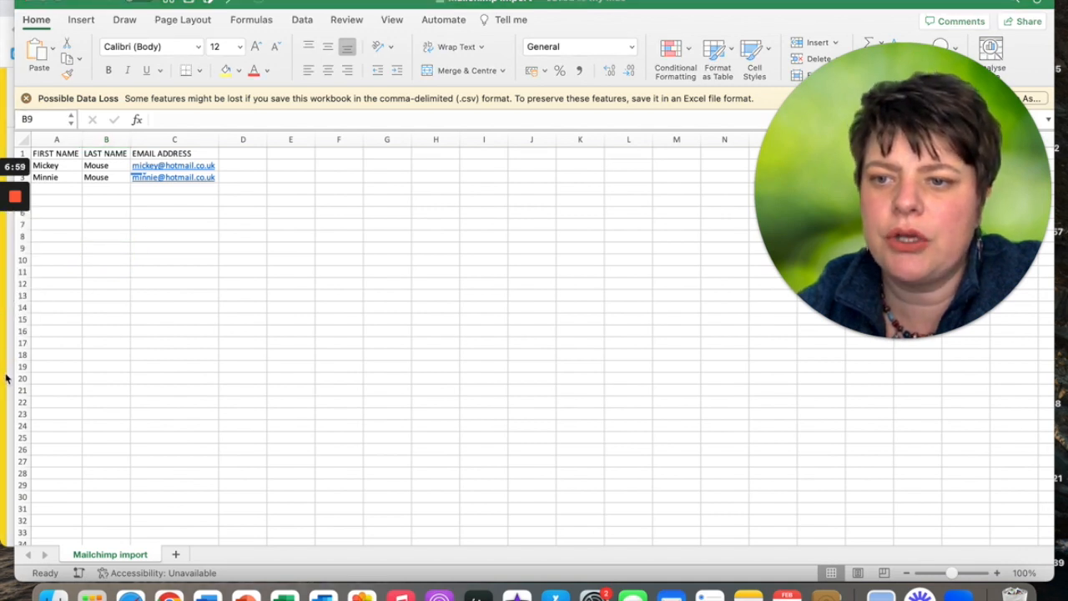
# Upload Mailchimp import.csv from the Desktop and continue to the Organize step.
pyautogui.click(5, 499)
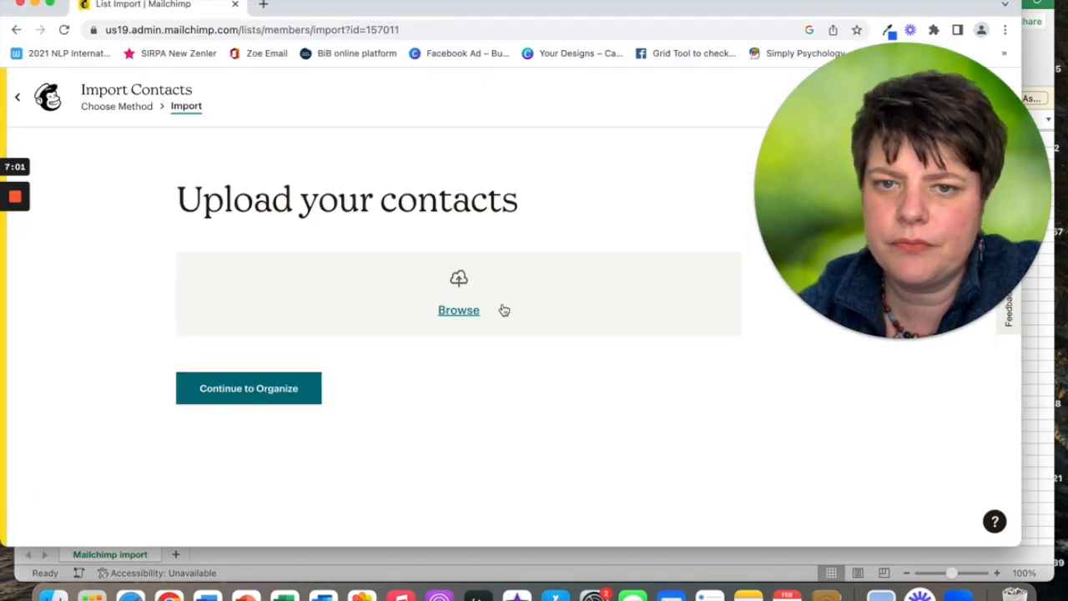
pyautogui.click(457, 312)
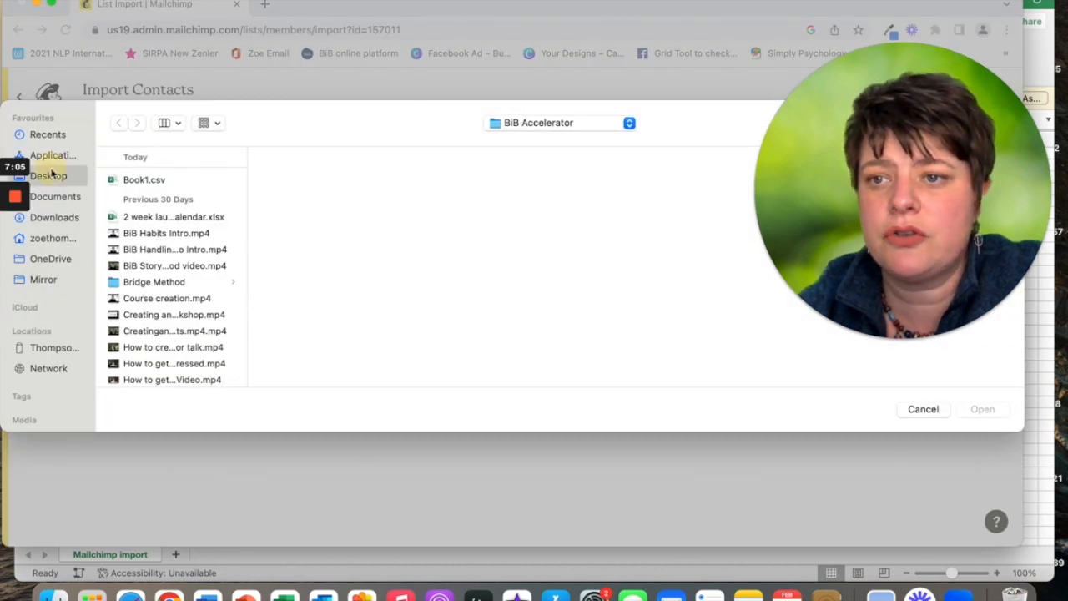
pyautogui.click(49, 176)
pyautogui.click(171, 180)
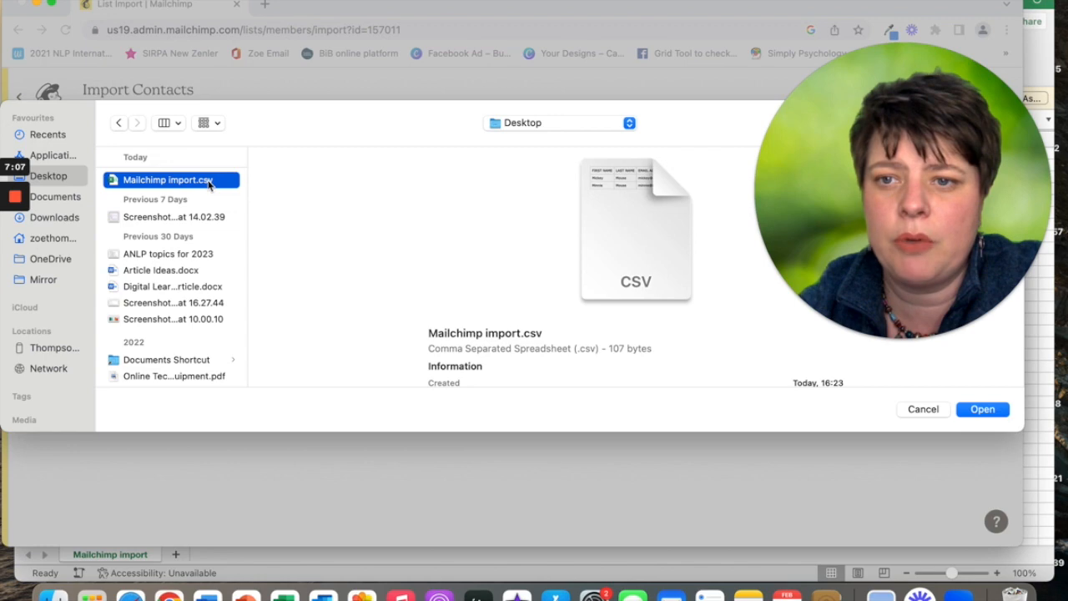
pyautogui.click(1001, 410)
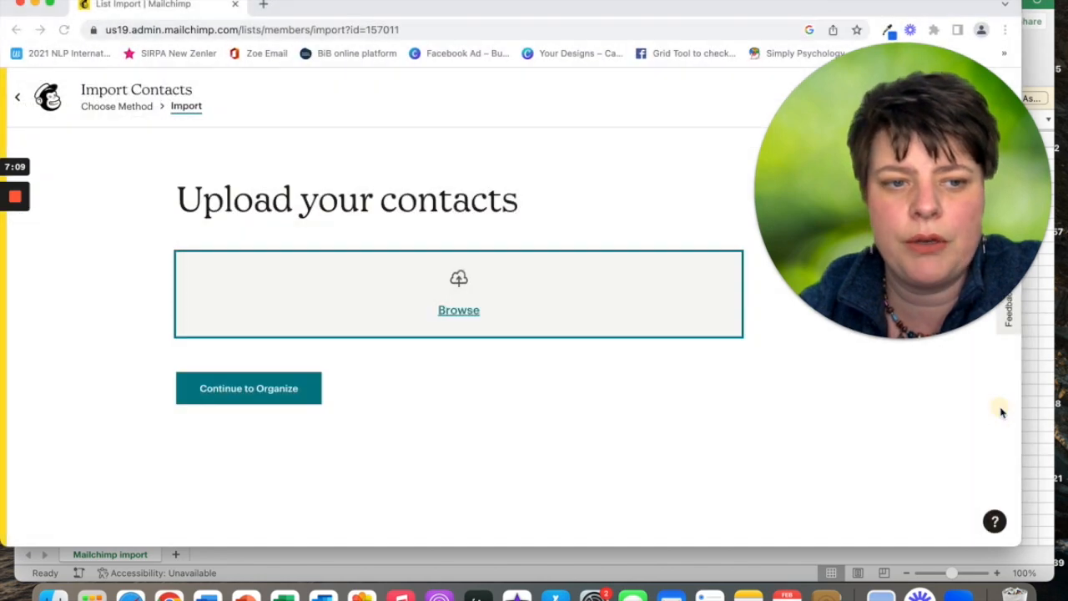
pyautogui.click(236, 365)
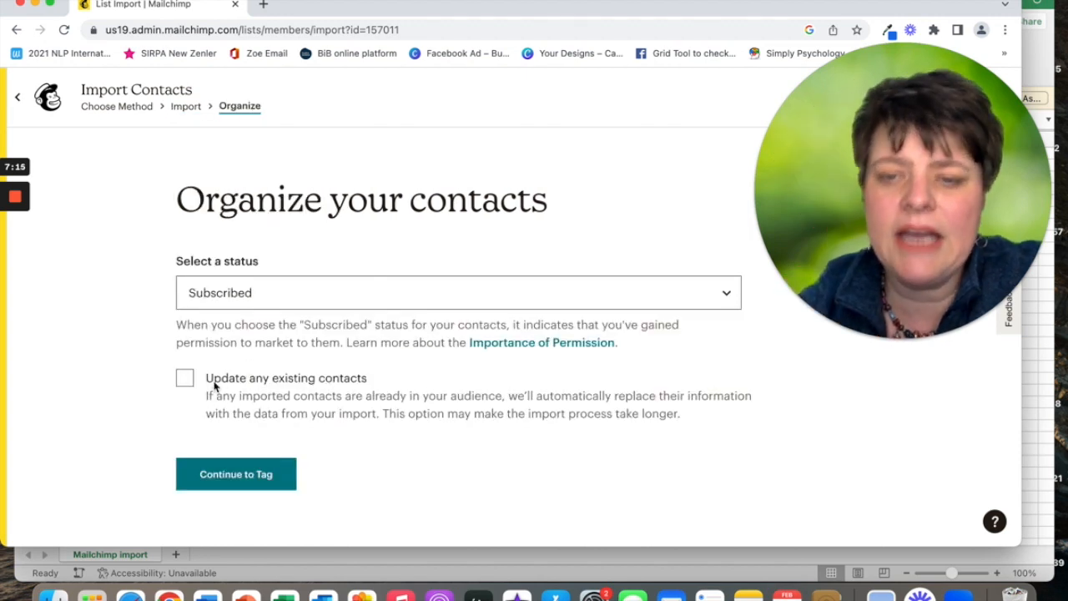
# Have the import update existing contacts and apply the 1:1 Clients tag to imported contacts.
pyautogui.click(187, 382)
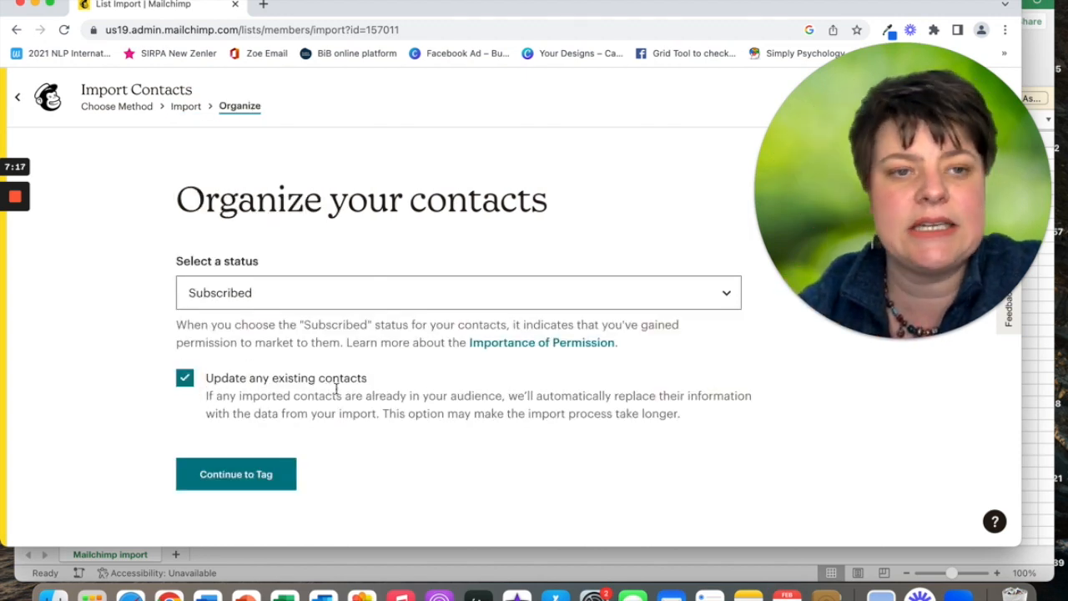
pyautogui.click(236, 476)
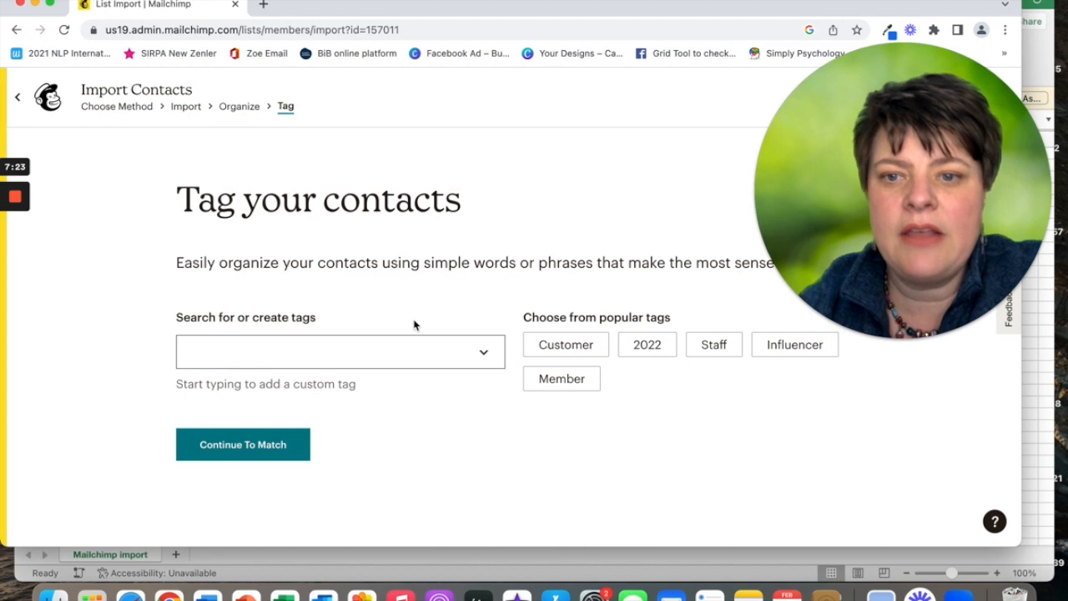
pyautogui.click(278, 353)
pyautogui.click(234, 386)
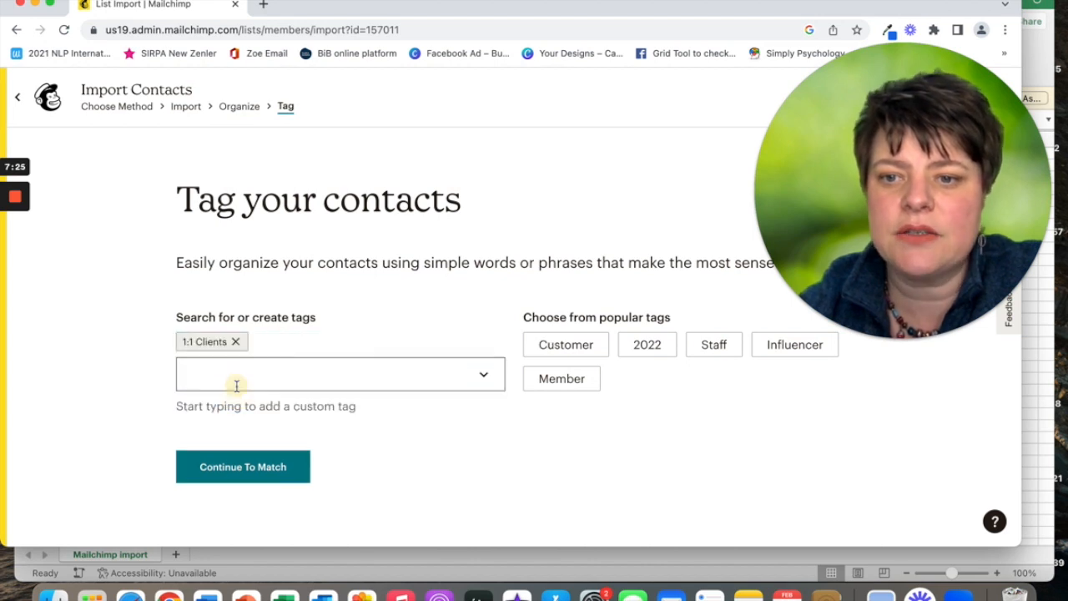
pyautogui.click(251, 462)
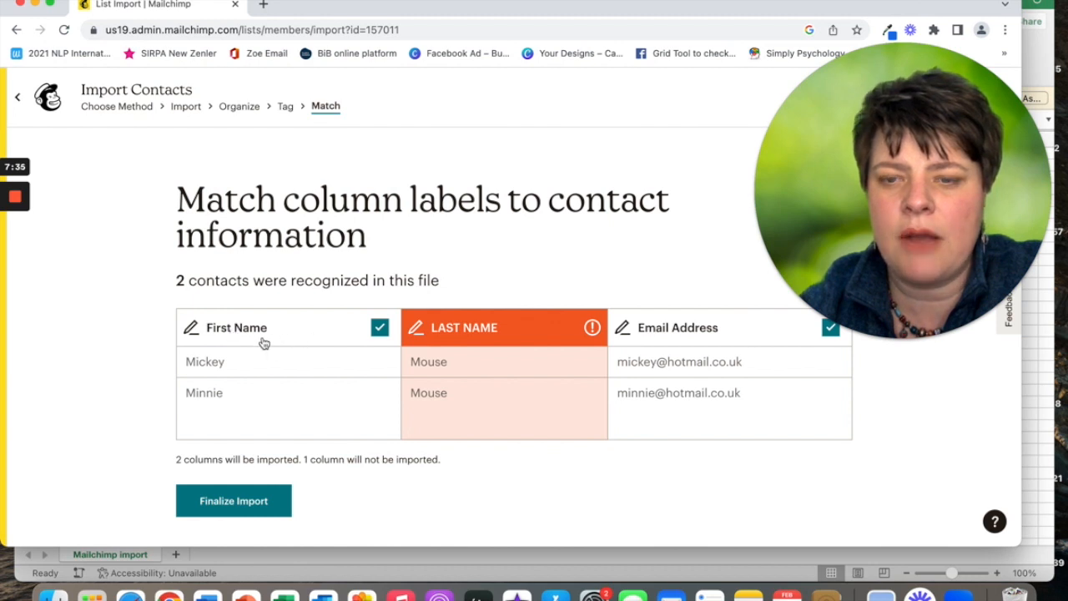
# Map the LAST NAME column to a new Text field labelled Last Name, then finalize matching.
pyautogui.moveTo(586, 335)
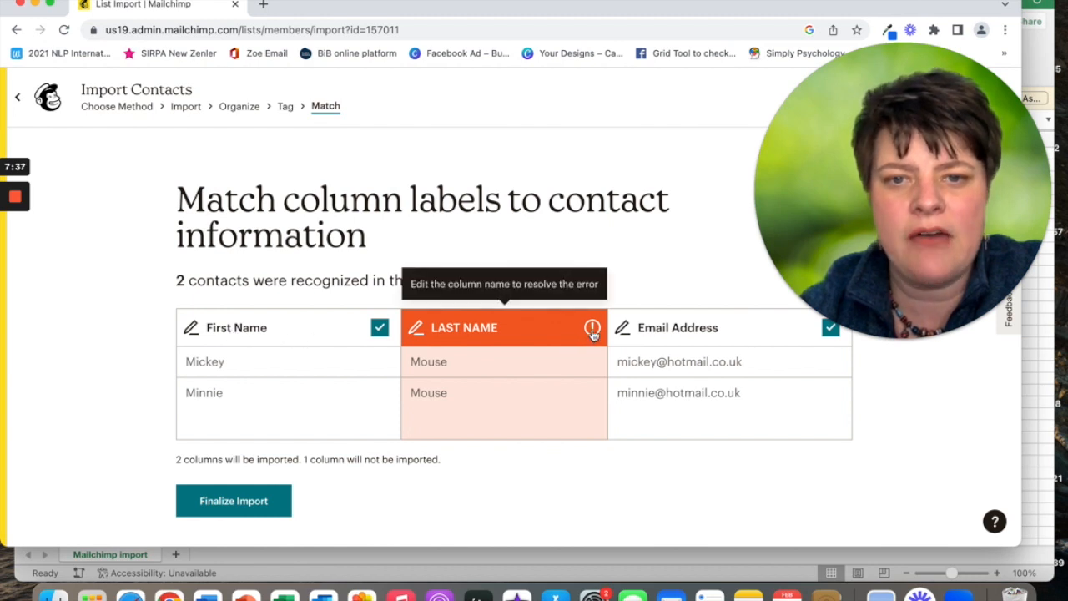
pyautogui.click(501, 327)
pyautogui.click(325, 310)
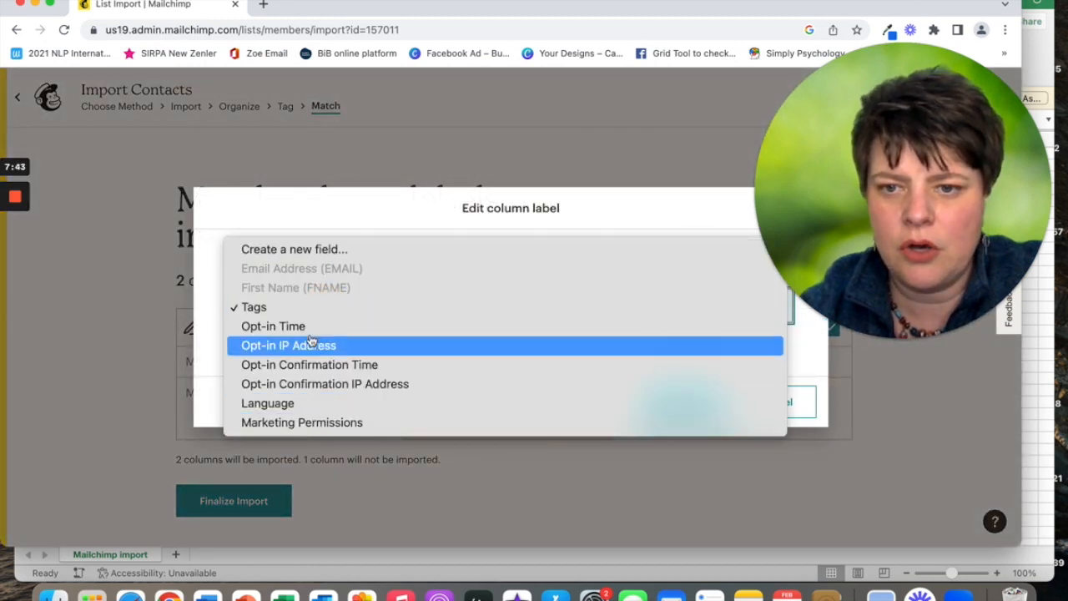
pyautogui.click(310, 249)
pyautogui.click(251, 309)
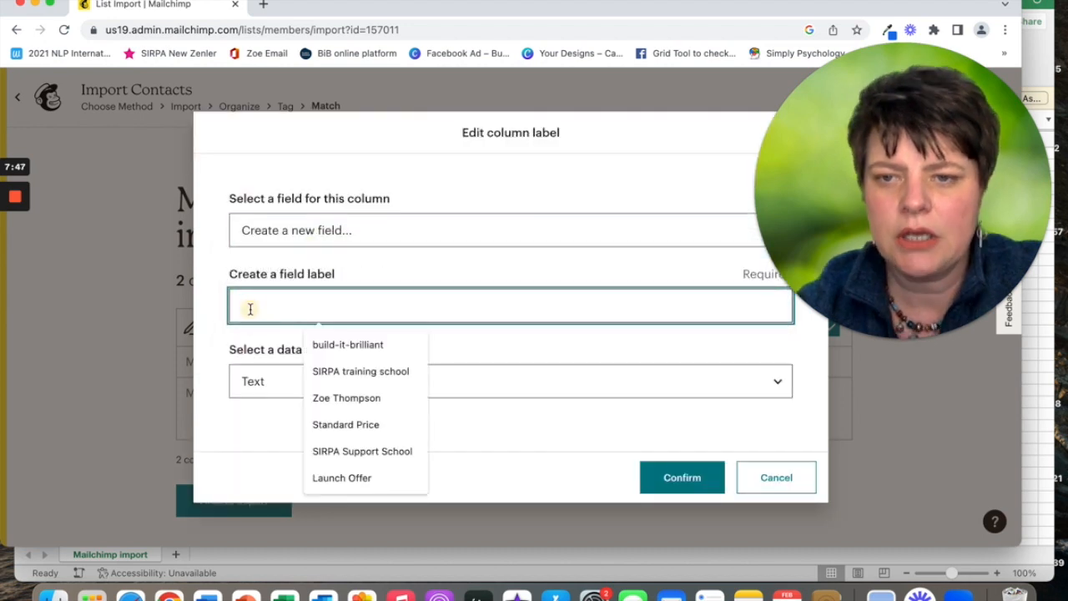
pyautogui.write('Last Name')
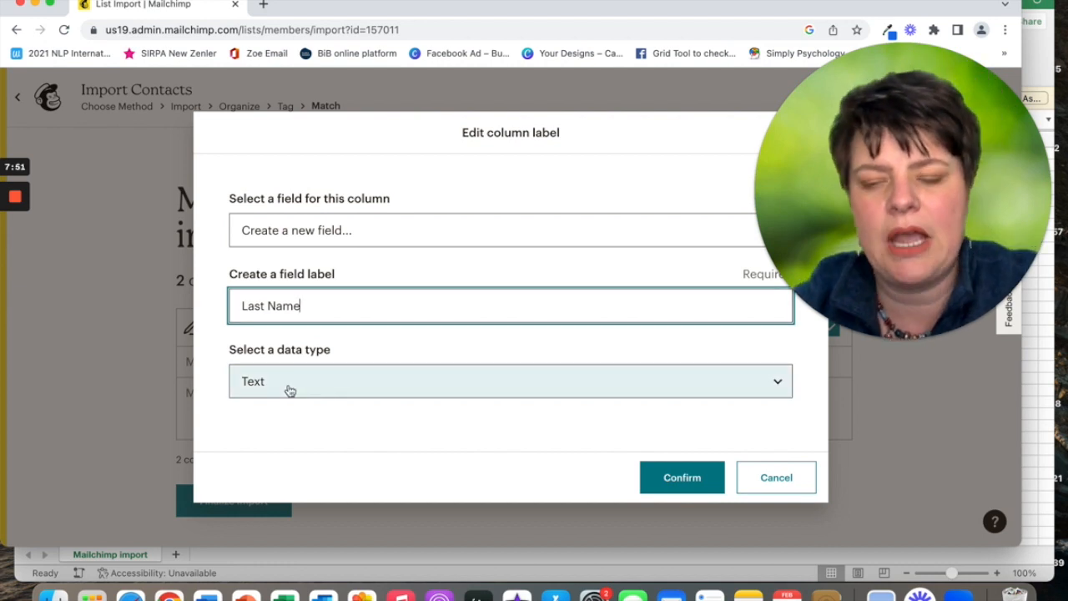
pyautogui.click(546, 389)
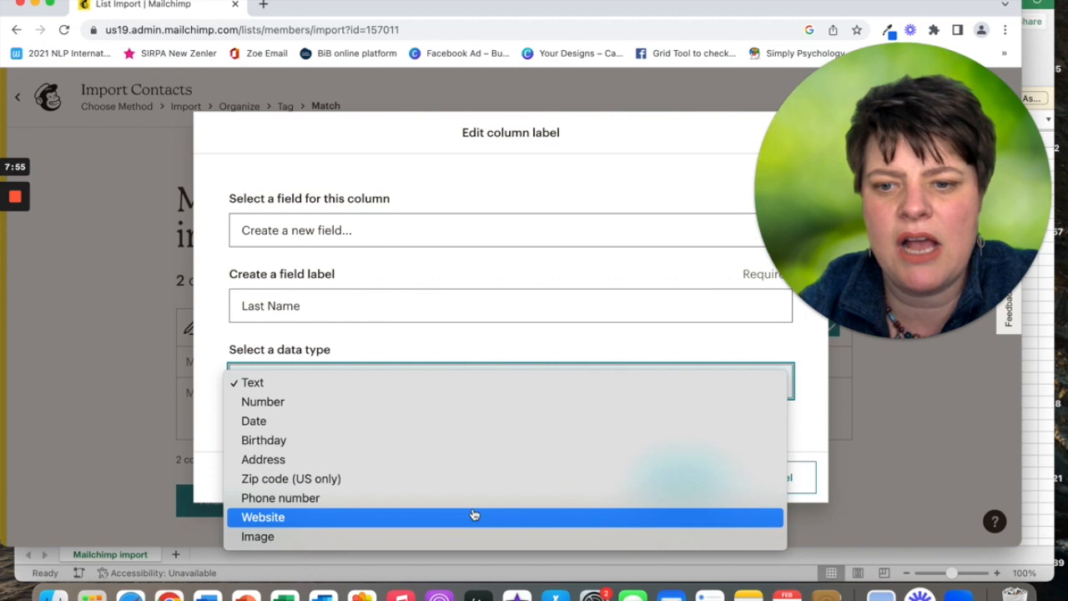
pyautogui.click(471, 388)
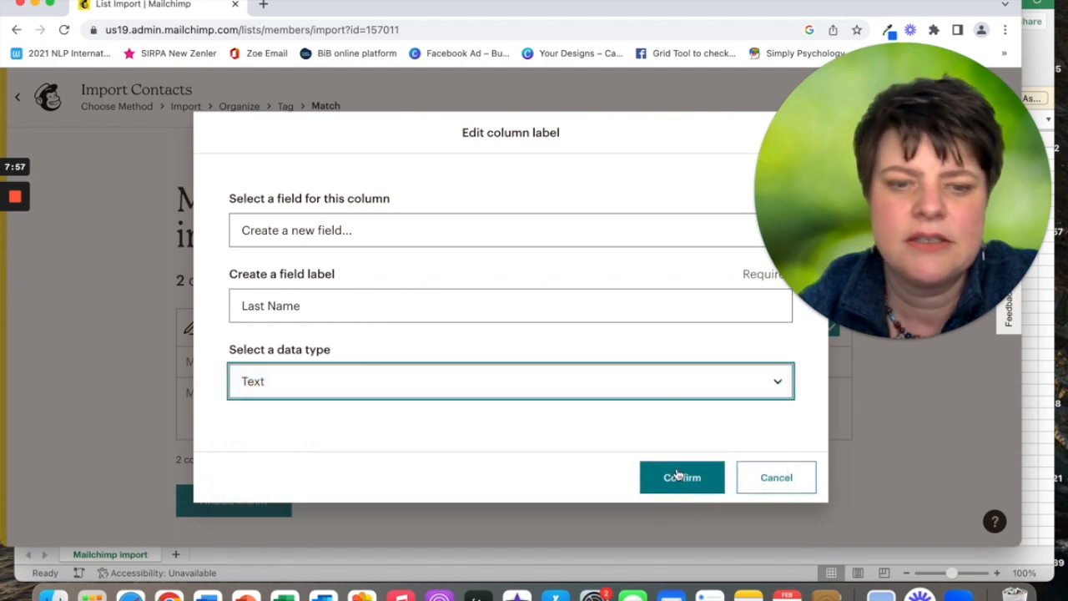
pyautogui.click(679, 473)
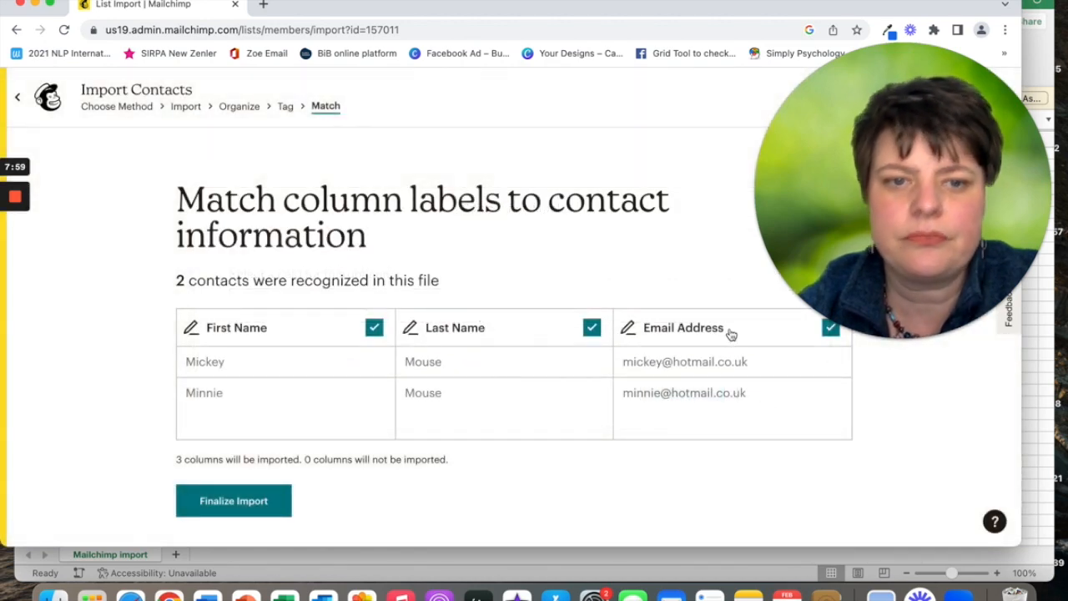
pyautogui.click(238, 504)
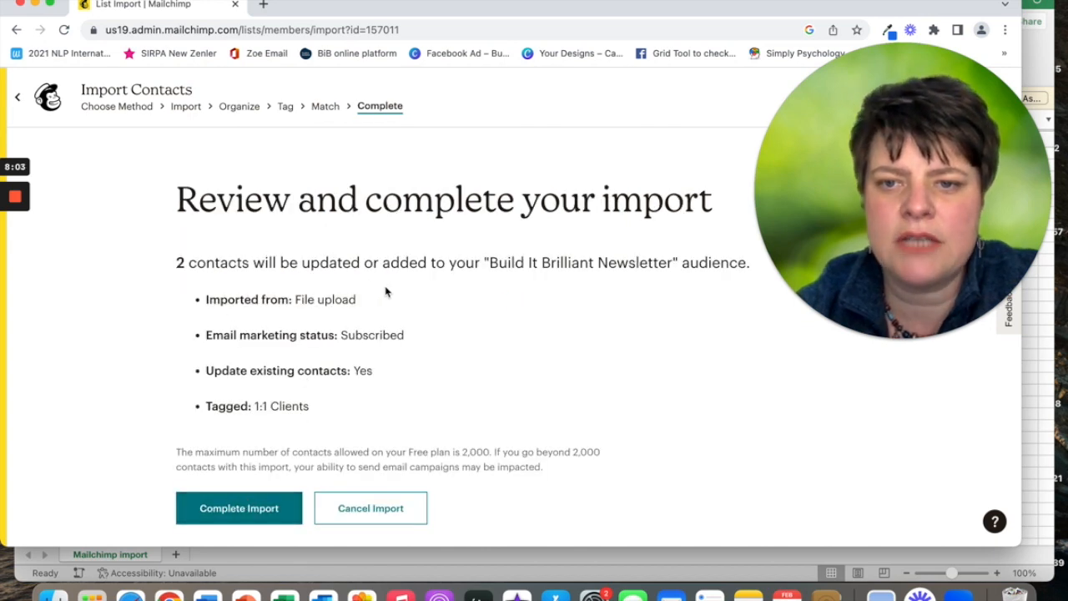
# Complete the import of the 2 contacts and return to the Audience dashboard.
pyautogui.click(254, 510)
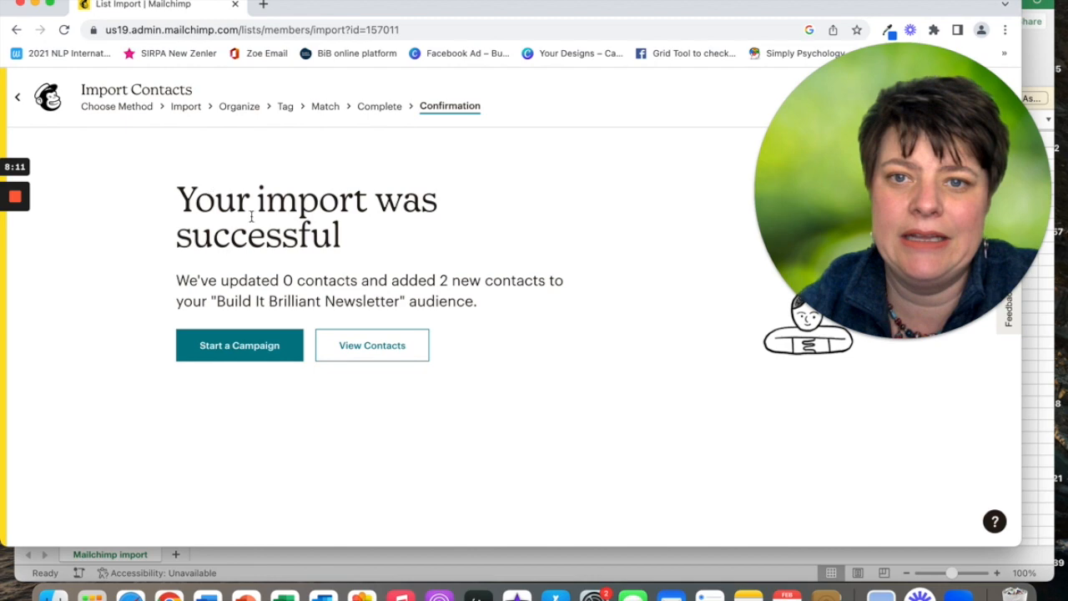
pyautogui.click(48, 97)
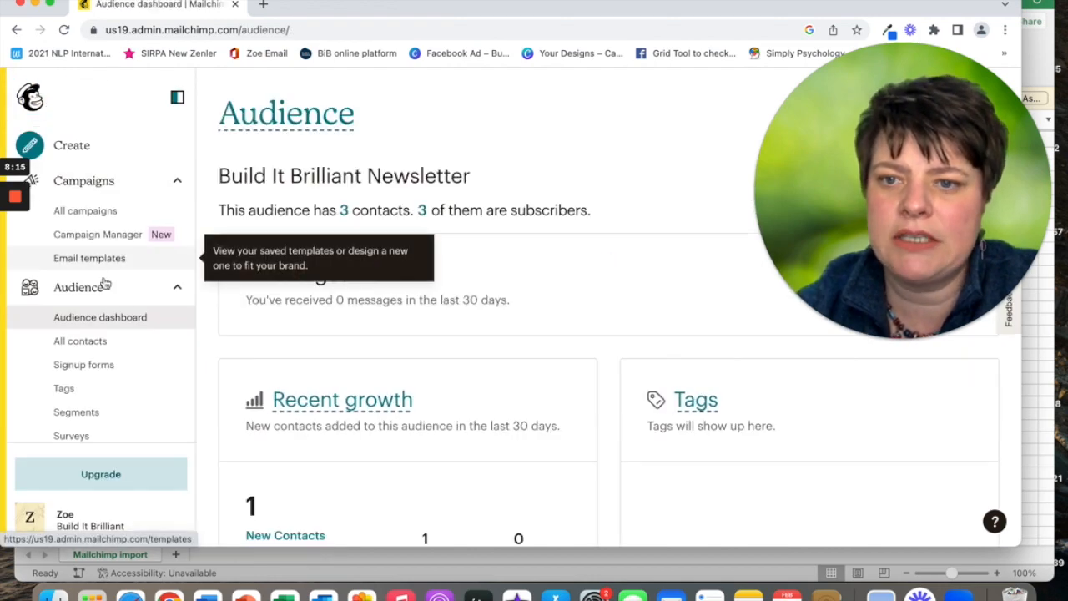
pyautogui.scroll(-1, 334, 334)
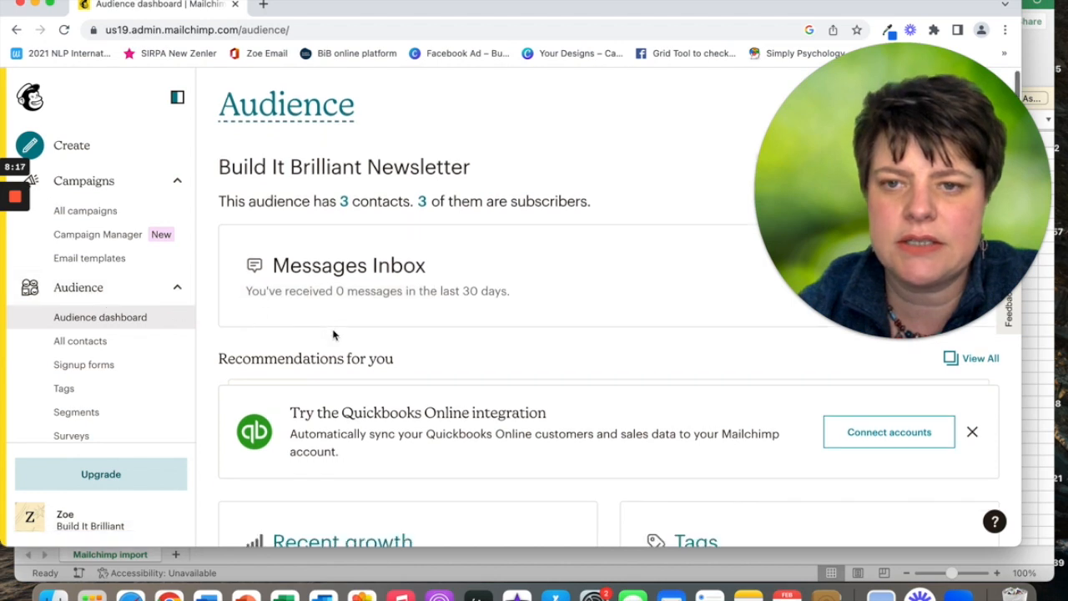
pyautogui.scroll(-1, 507, 195)
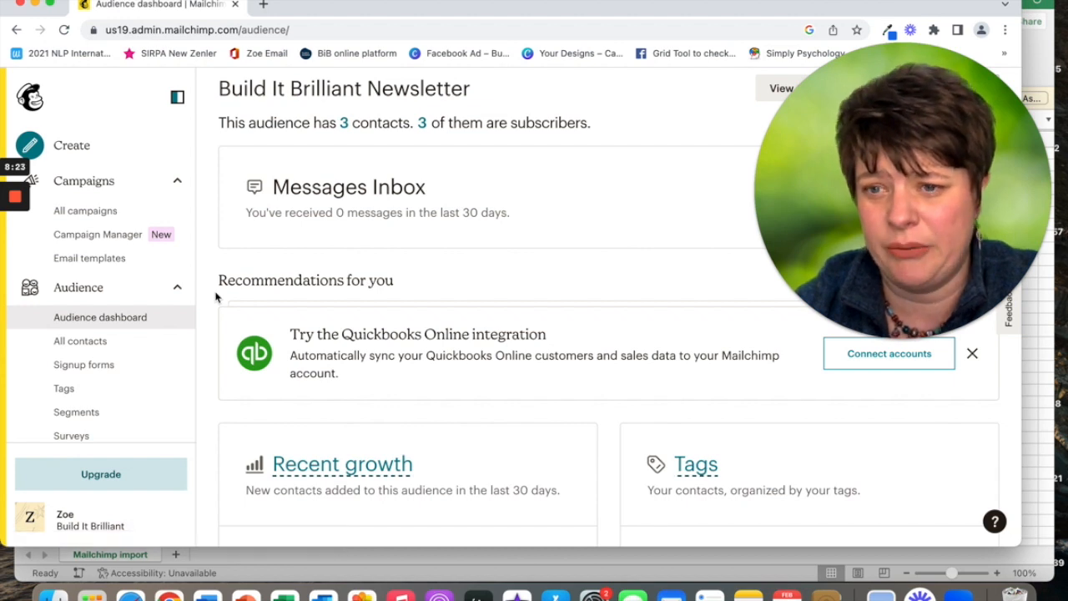
# View All contacts, then the audience Overview showing 3 subscribed contacts.
pyautogui.click(103, 346)
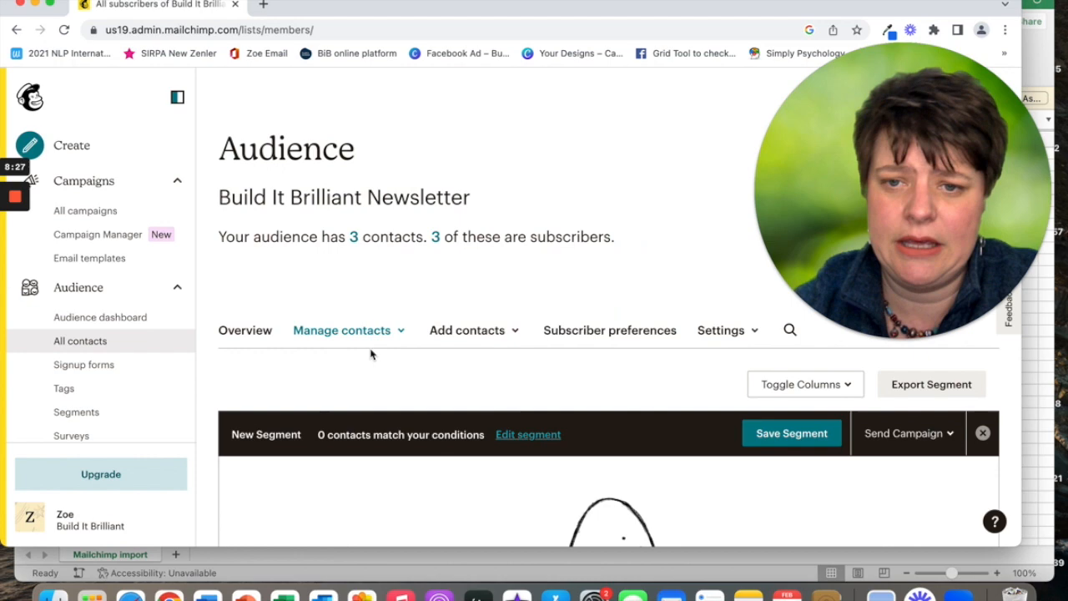
pyautogui.scroll(-3, 372, 368)
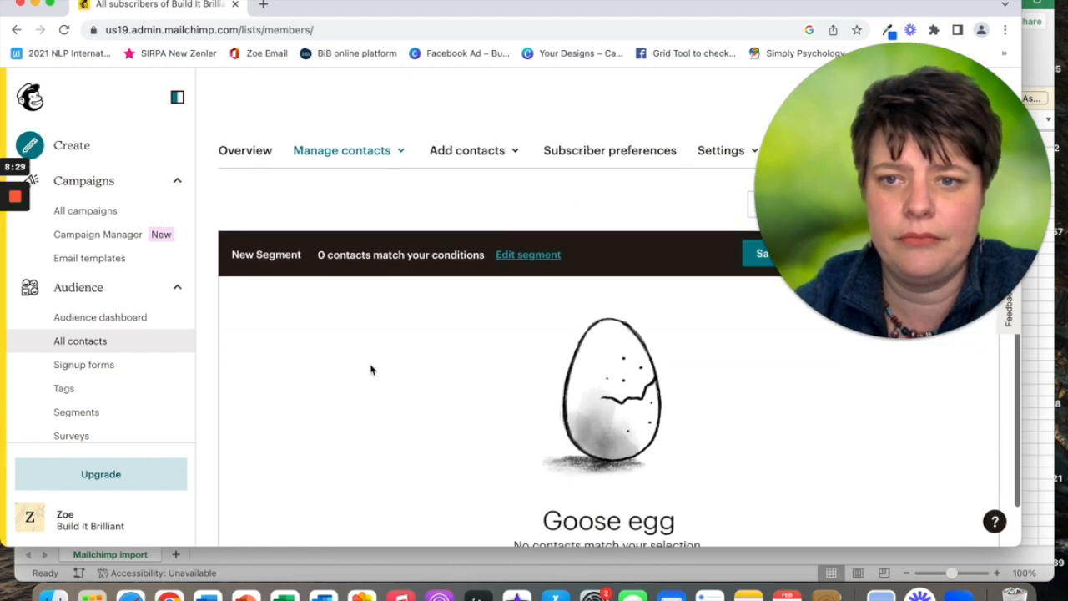
pyautogui.scroll(5, 371, 369)
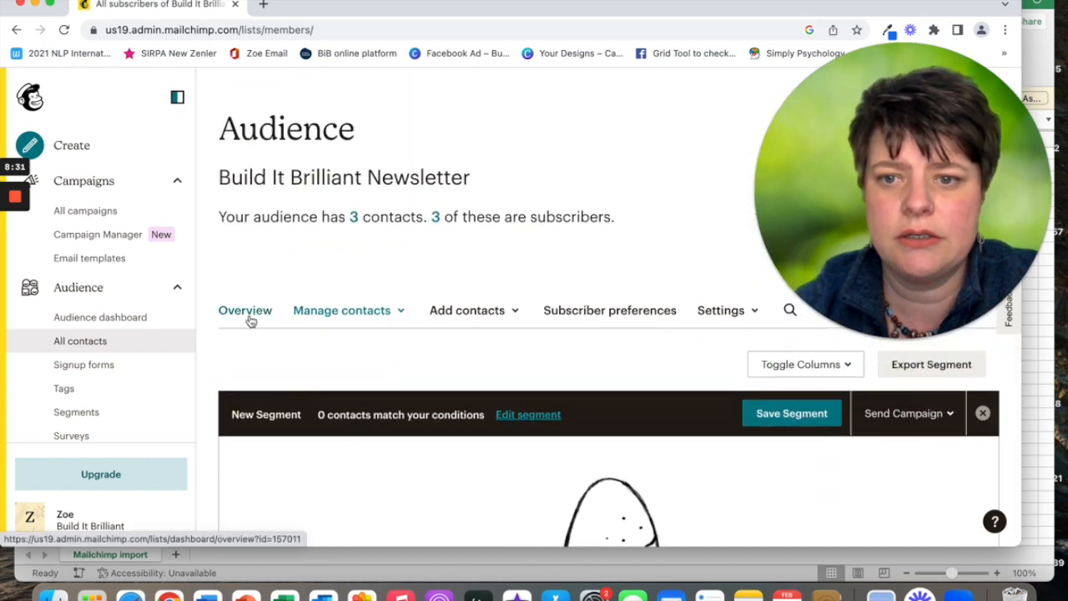
pyautogui.click(251, 312)
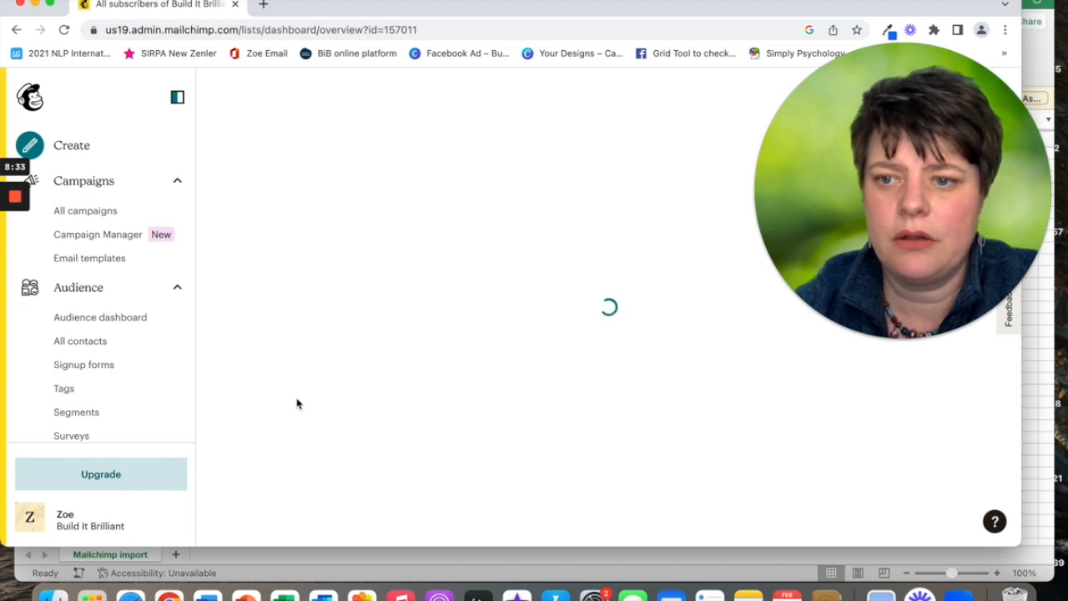
pyautogui.scroll(-3, 333, 411)
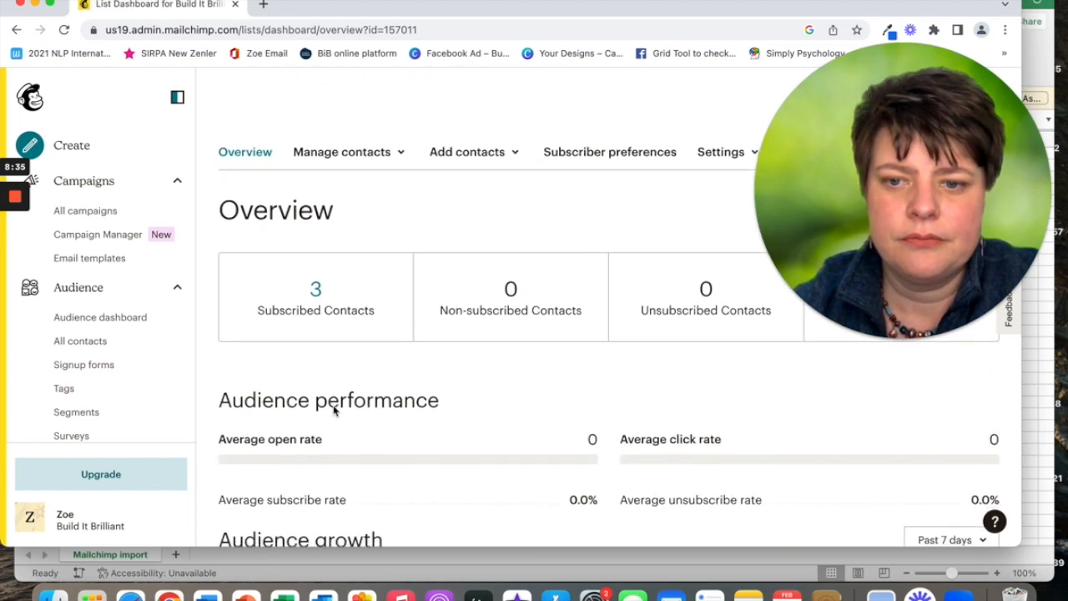
pyautogui.scroll(4, 333, 410)
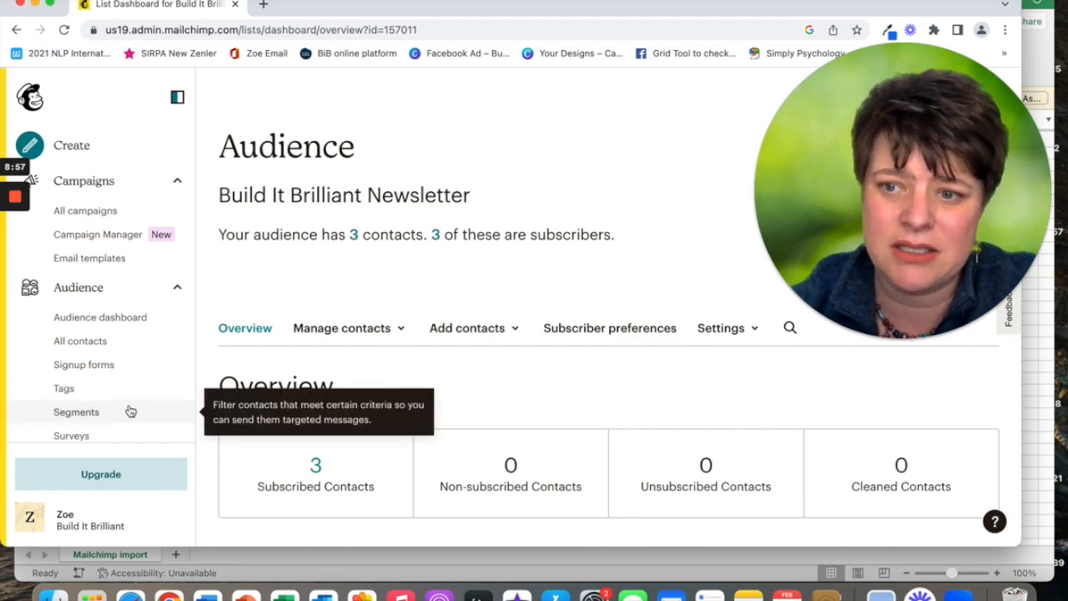
pyautogui.scroll(-5, 96, 412)
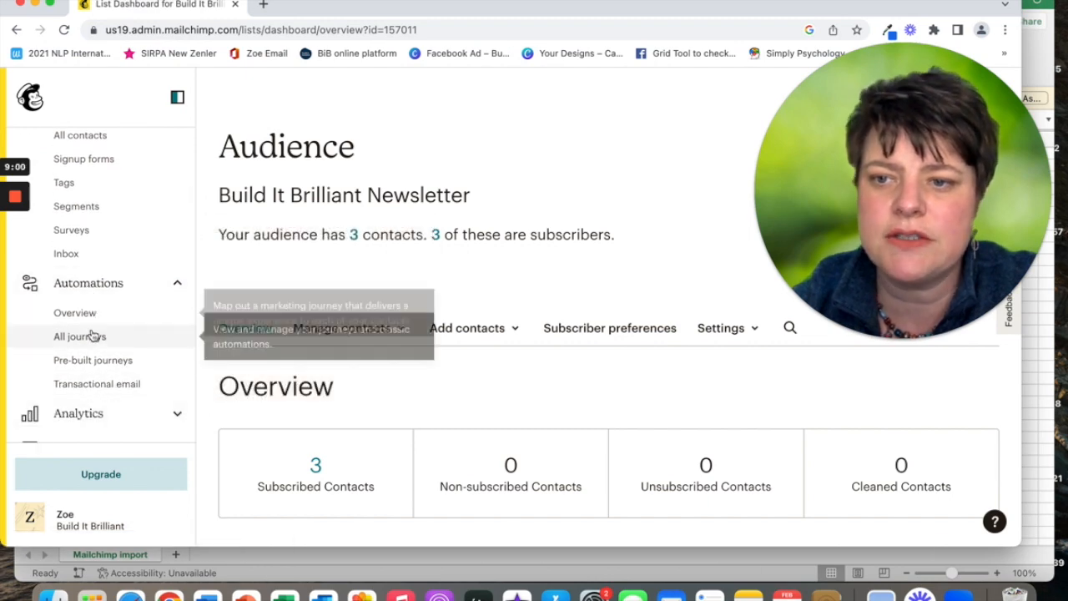
# Open the Automations overview and browse the pre-built customer journeys.
pyautogui.click(87, 313)
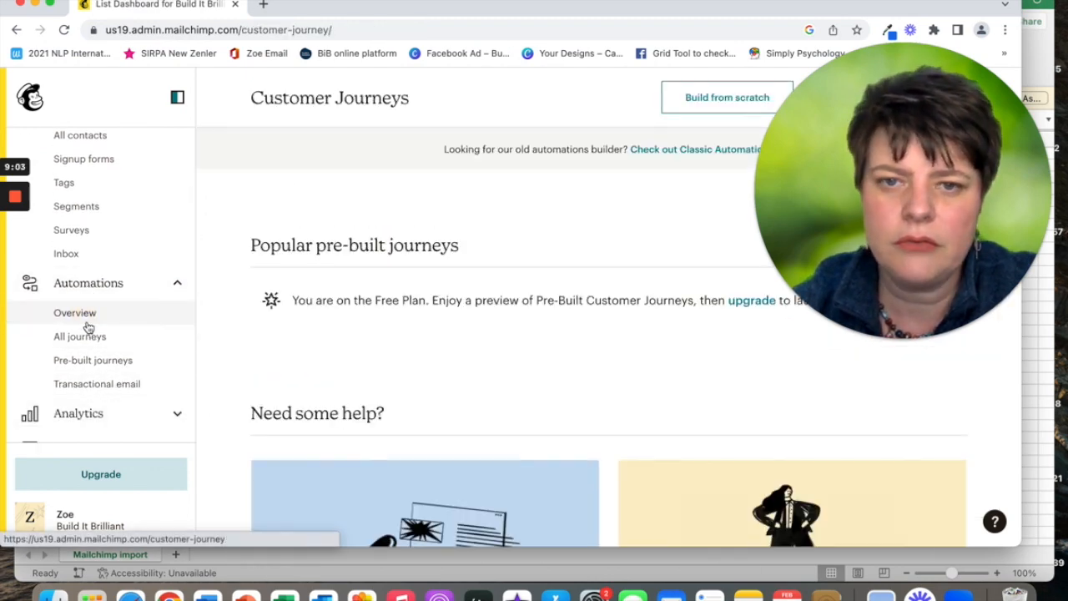
pyautogui.moveTo(838, 193); pyautogui.dragTo(843, 285)
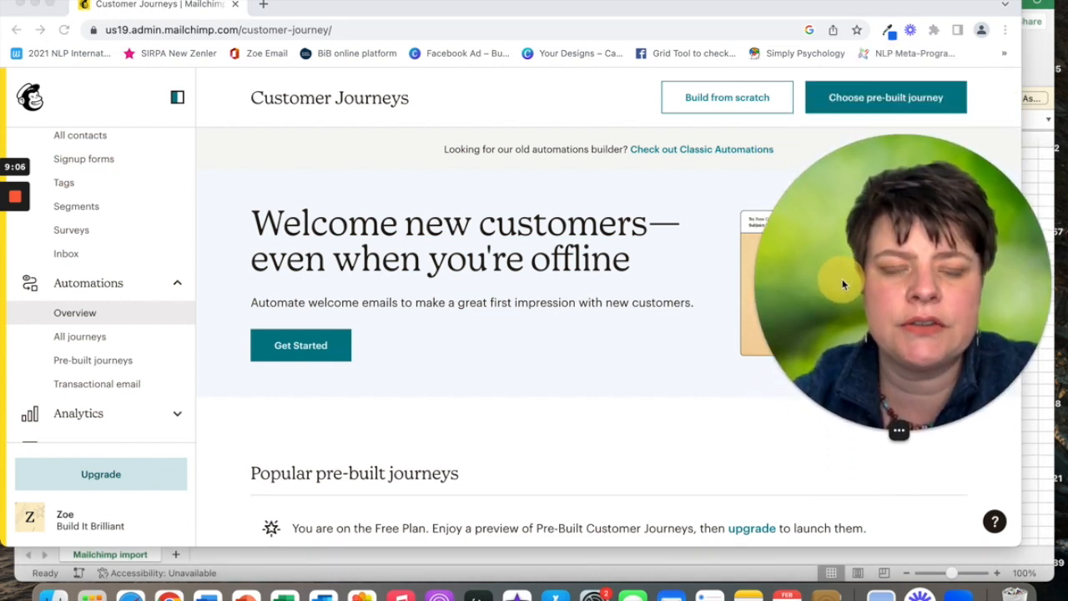
pyautogui.click(869, 100)
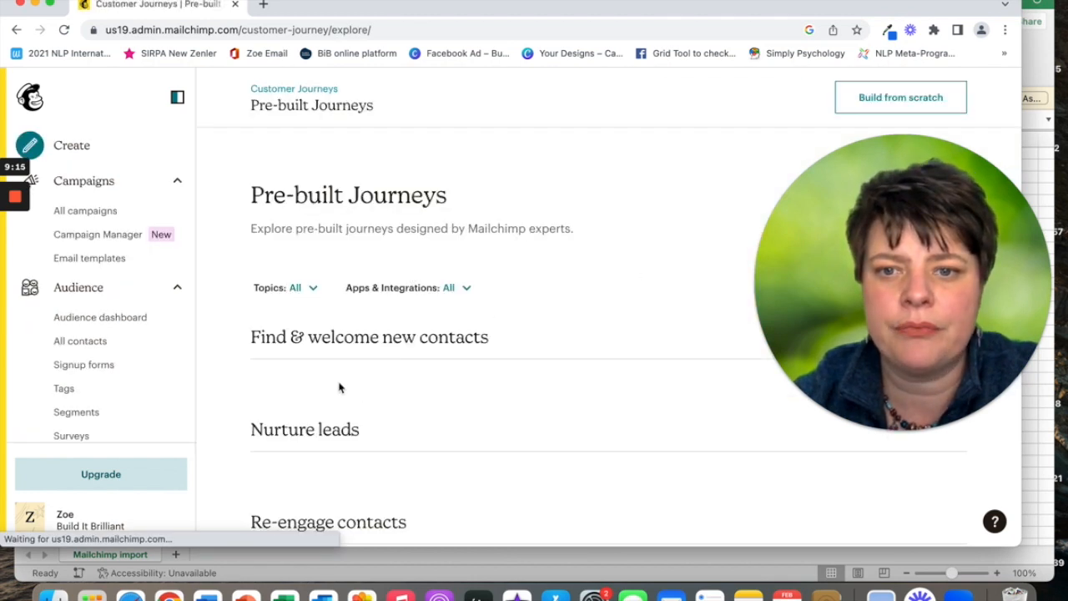
pyautogui.scroll(-2, 339, 386)
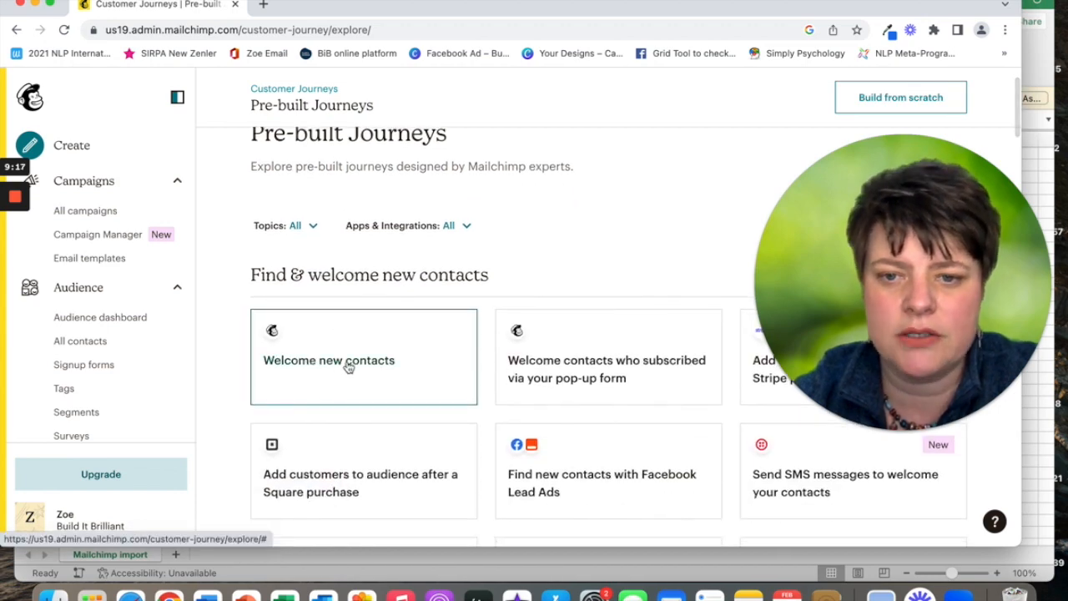
# Preview the Welcome new contacts journey, then go back and choose Build from scratch.
pyautogui.click(348, 367)
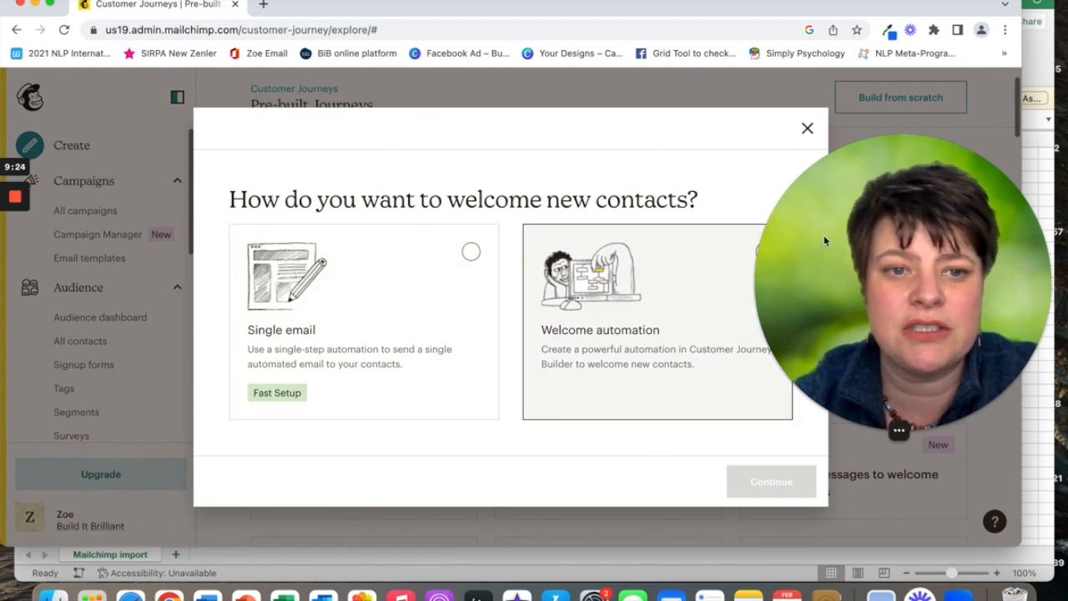
pyautogui.click(743, 253)
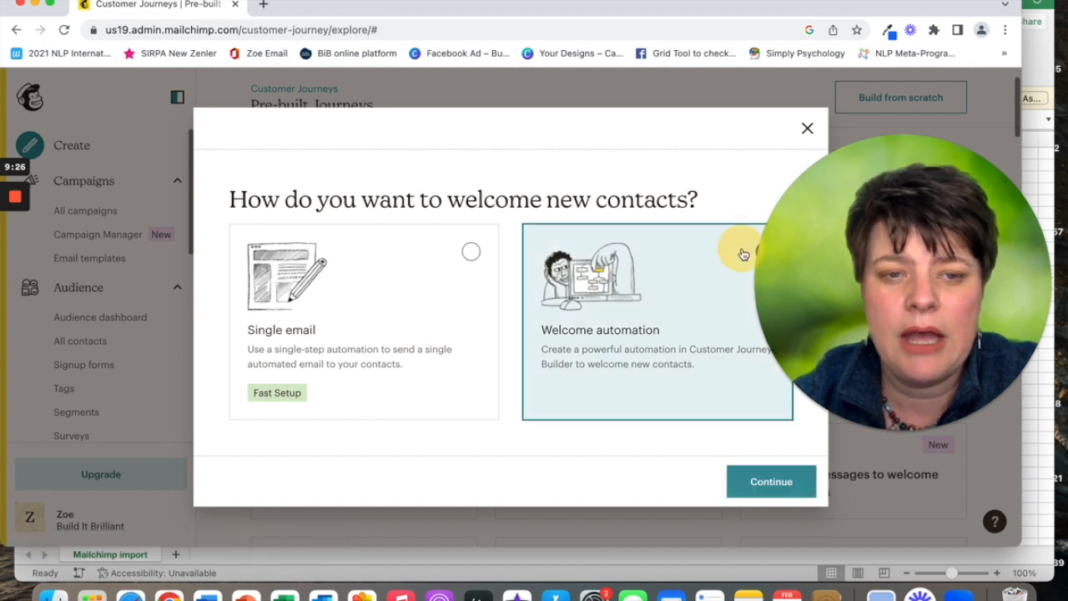
pyautogui.click(765, 483)
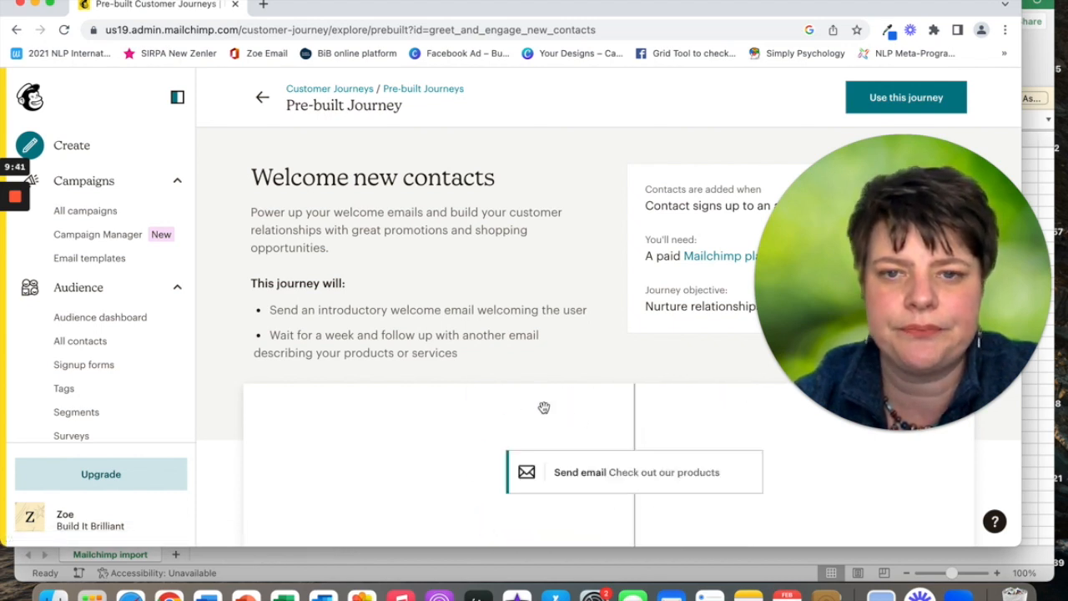
pyautogui.click(262, 96)
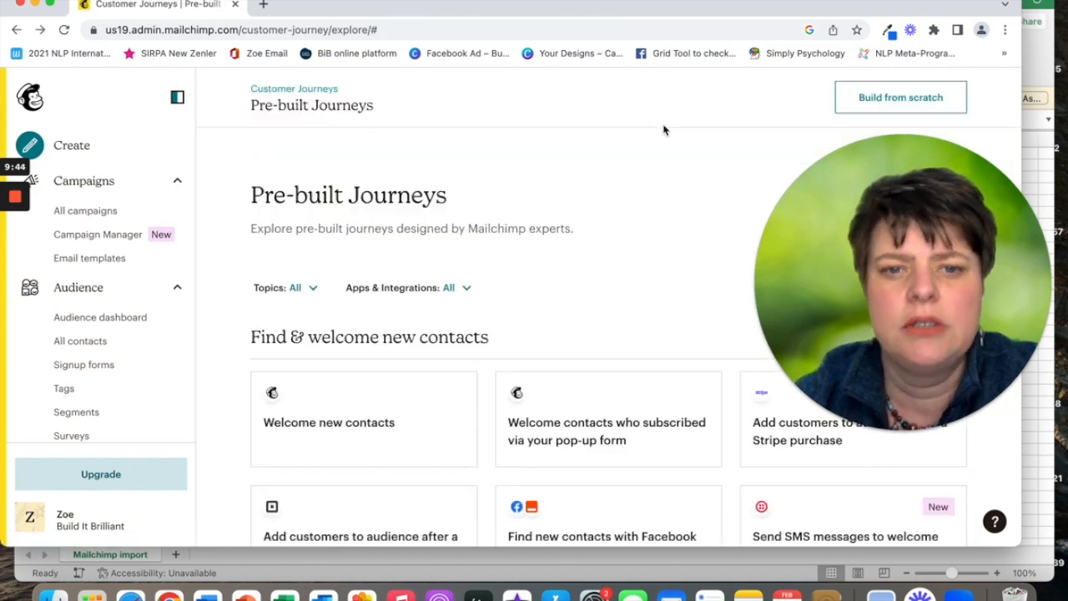
pyautogui.click(869, 103)
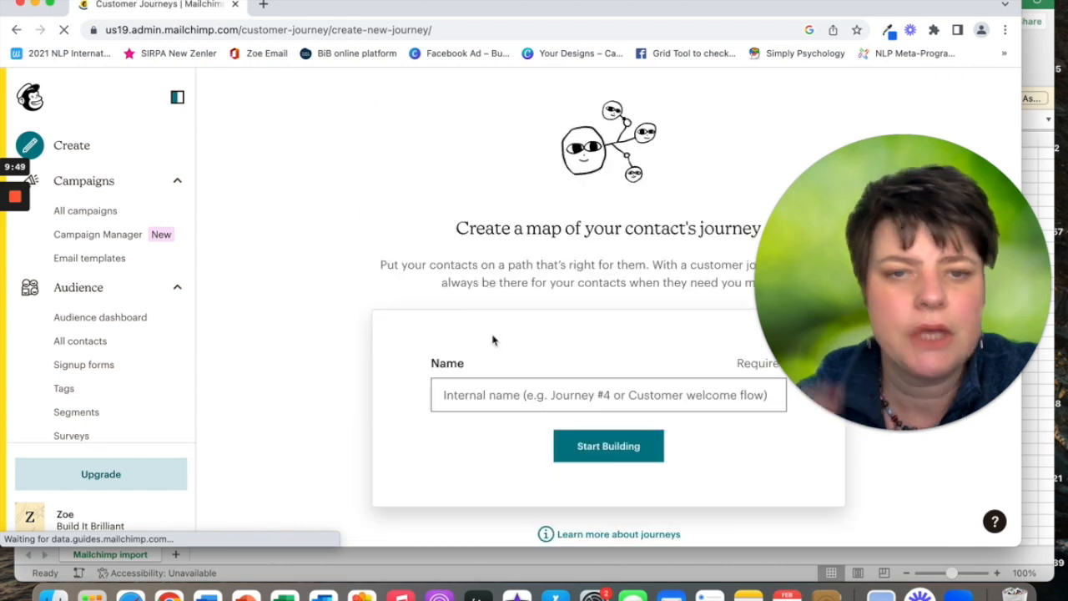
# Name the new journey TEST and create it.
pyautogui.click(481, 397)
pyautogui.click(525, 434)
pyautogui.click(610, 441)
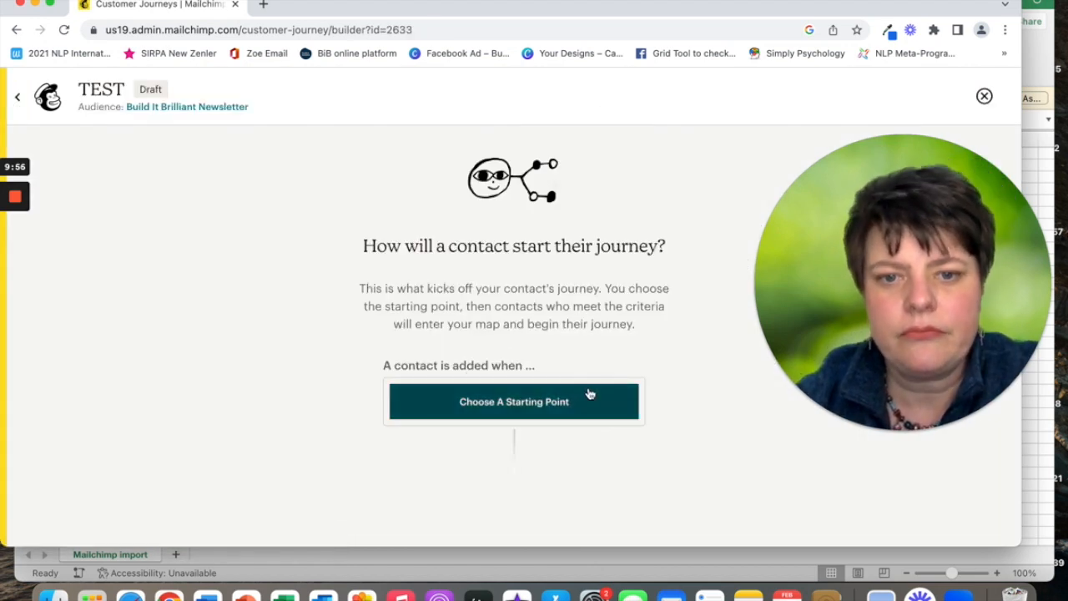
# Set the journey's starting point to Tag added with the 1:1 Clients tag.
pyautogui.click(478, 404)
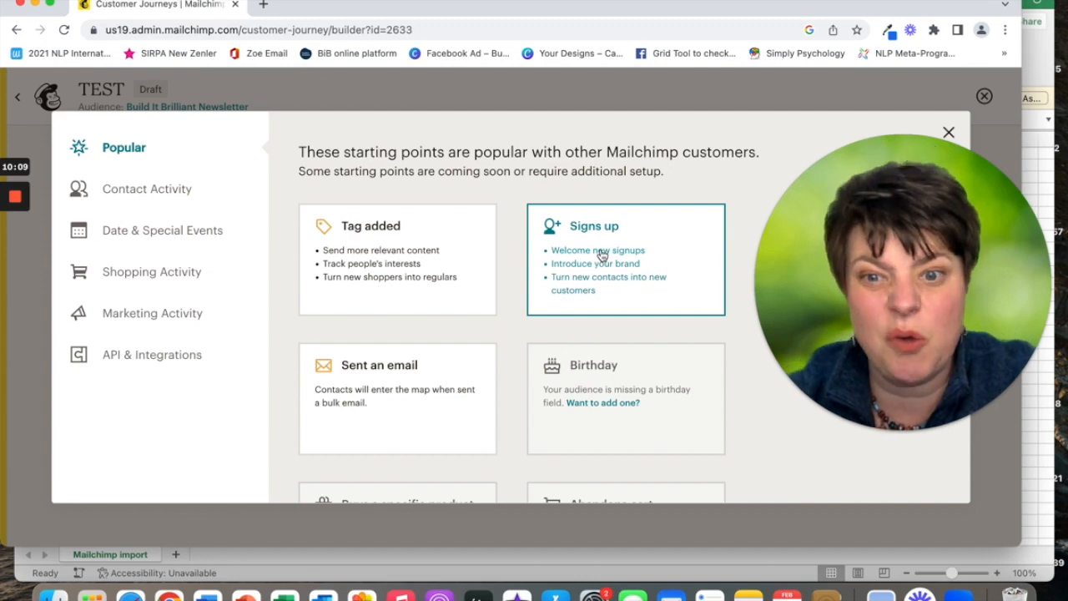
pyautogui.click(417, 280)
pyautogui.click(415, 298)
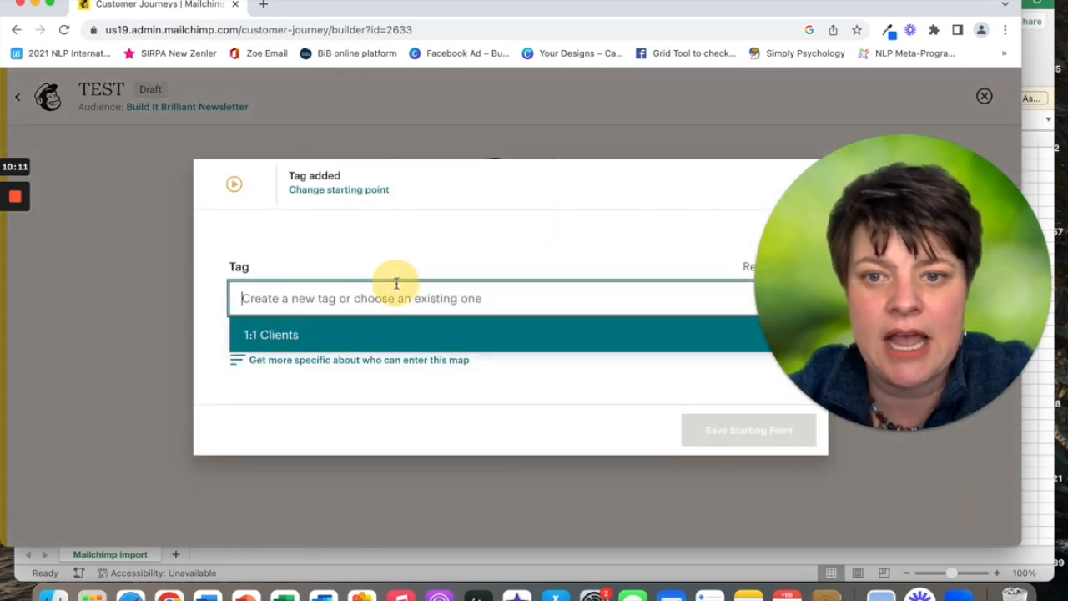
pyautogui.click(389, 332)
pyautogui.click(752, 430)
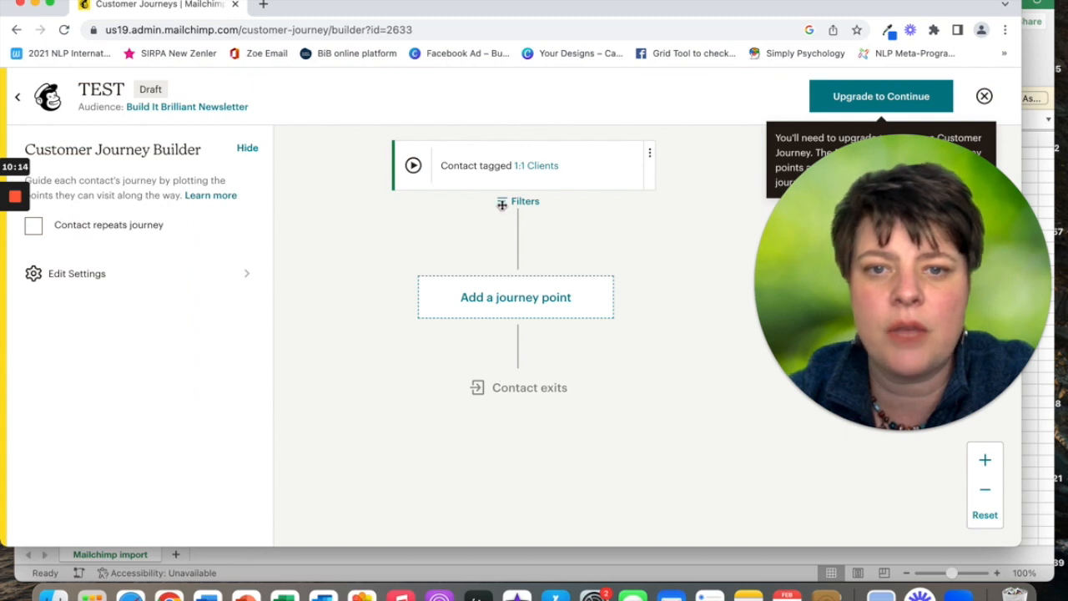
# Add a Send email action as the next journey point after the 1:1 Clients trigger.
pyautogui.click(503, 299)
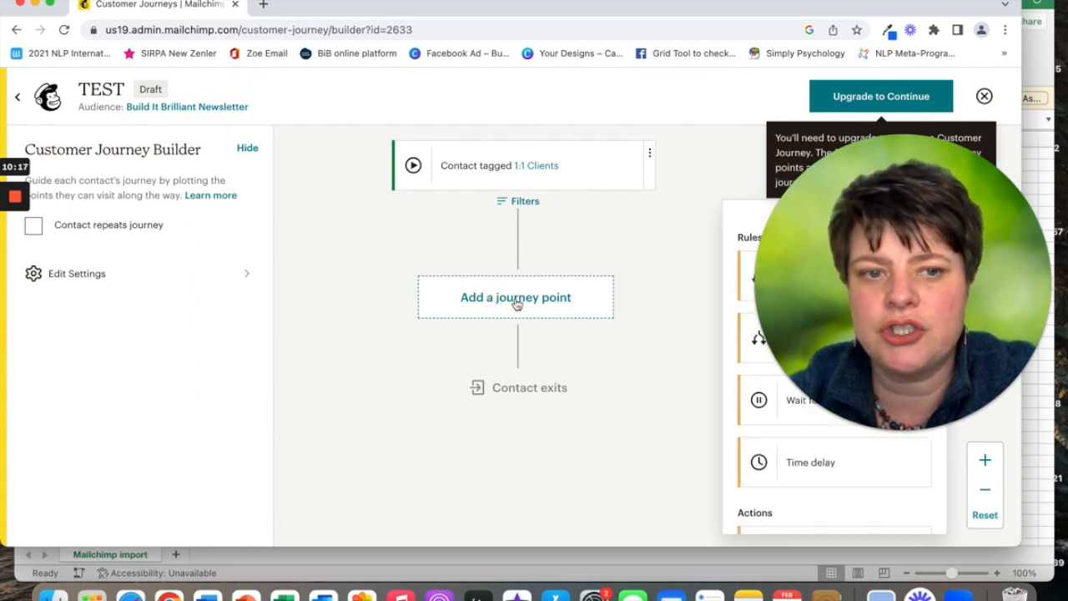
pyautogui.moveTo(918, 231); pyautogui.dragTo(154, 328)
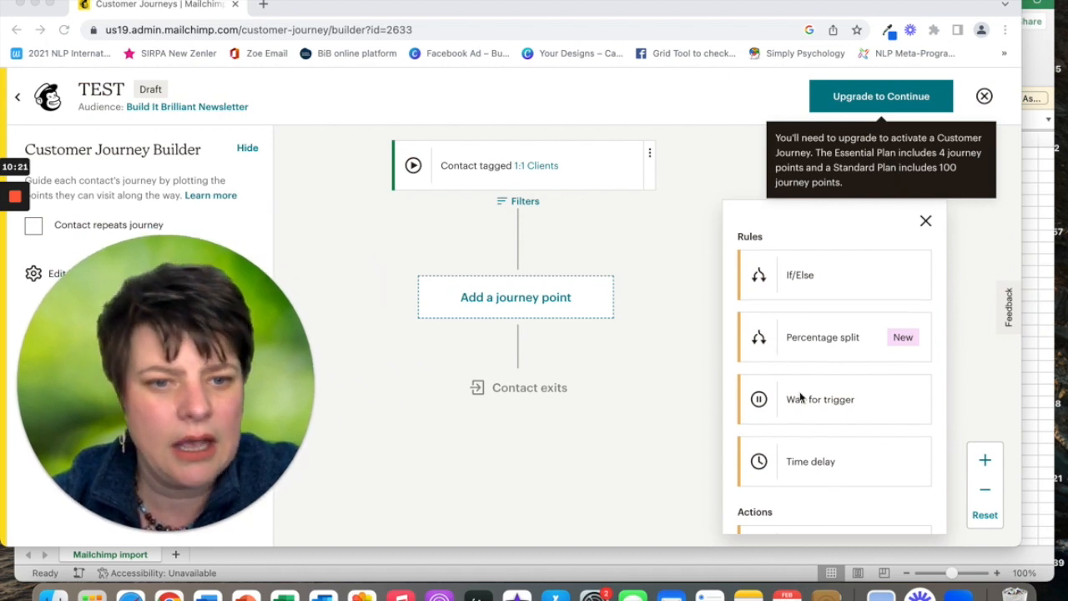
pyautogui.scroll(-4, 799, 398)
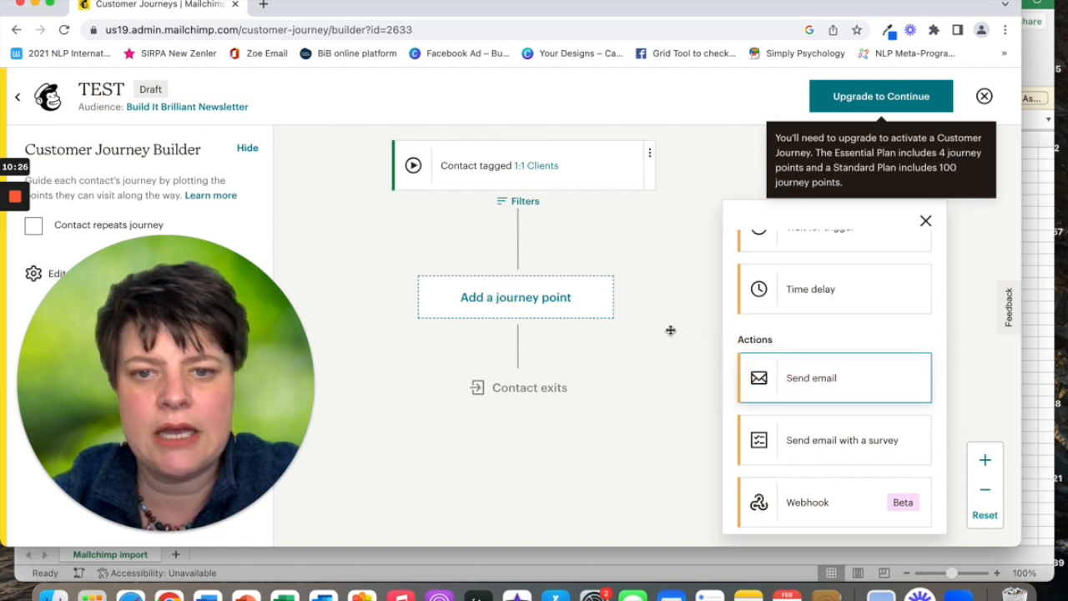
pyautogui.click(794, 377)
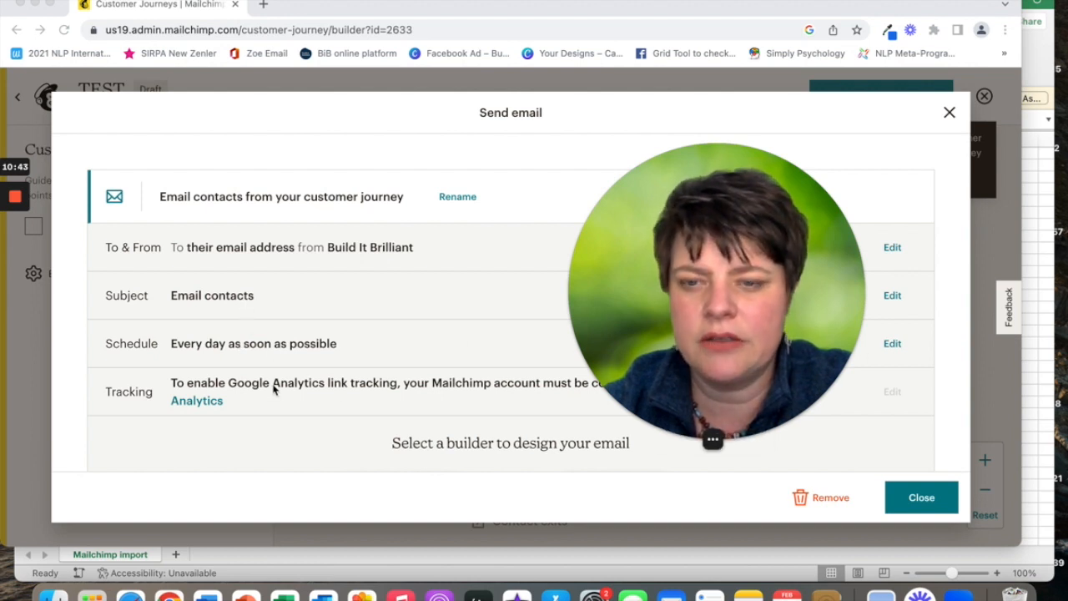
# Close the Send email settings and exit the journey builder via the Mailchimp logo.
pyautogui.click(918, 499)
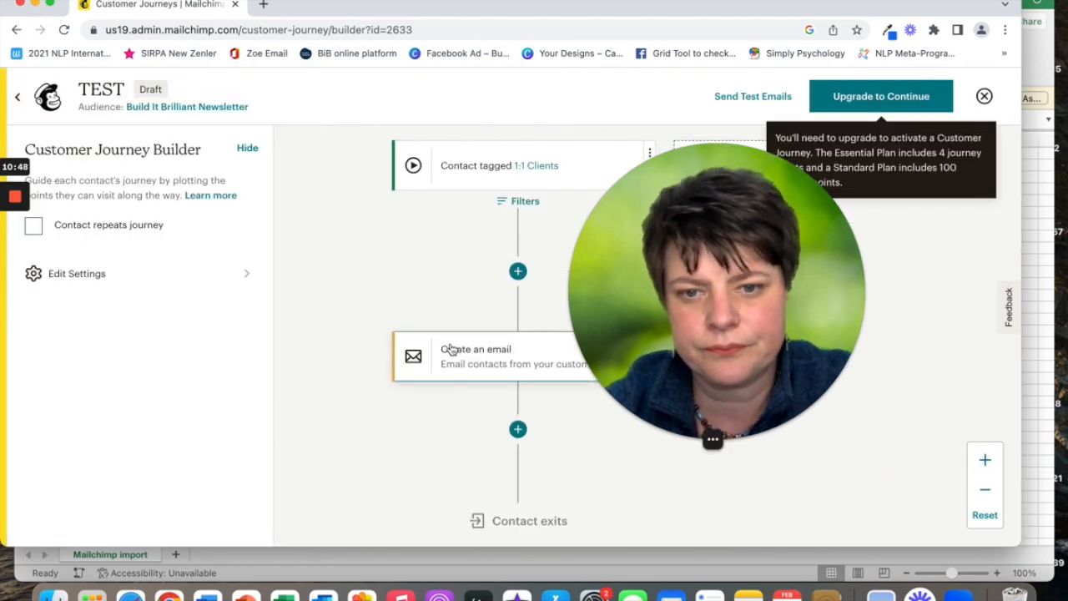
pyautogui.click(451, 349)
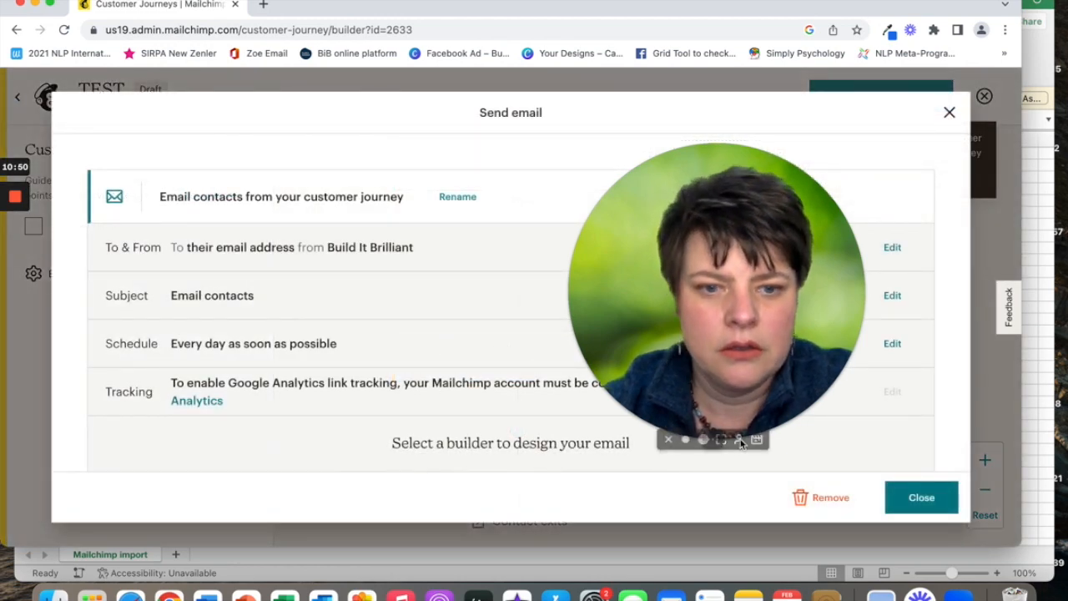
pyautogui.scroll(-1, 455, 455)
pyautogui.scroll(-3, 456, 457)
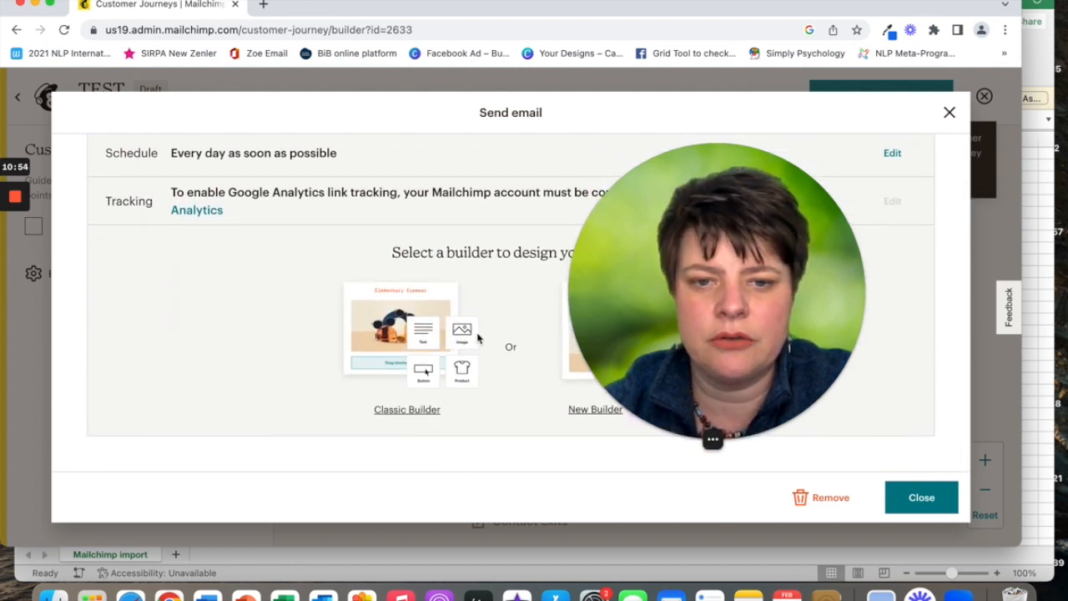
pyautogui.click(949, 112)
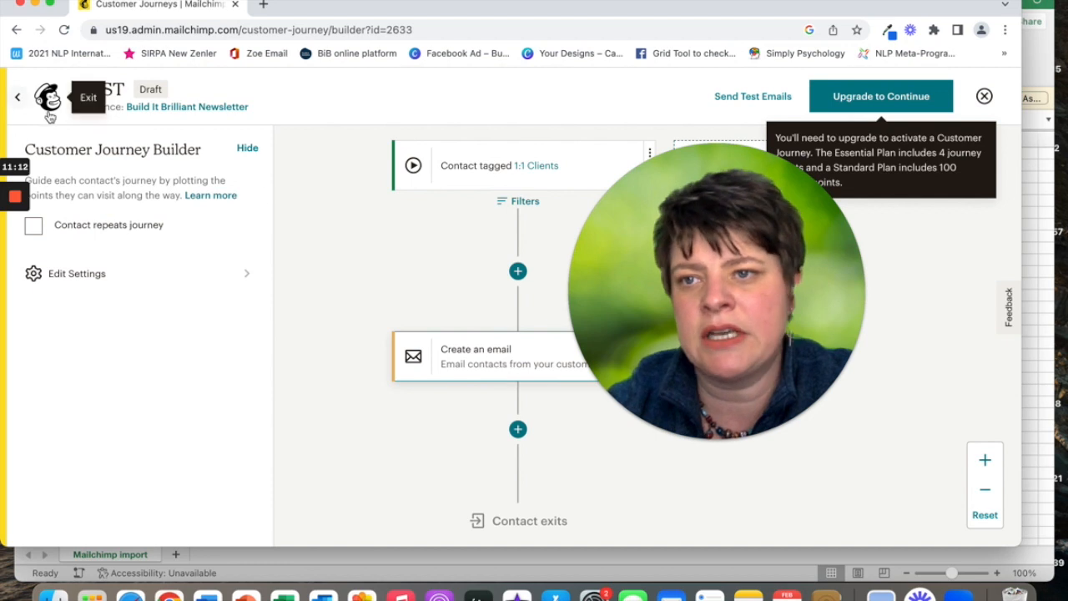
pyautogui.click(19, 98)
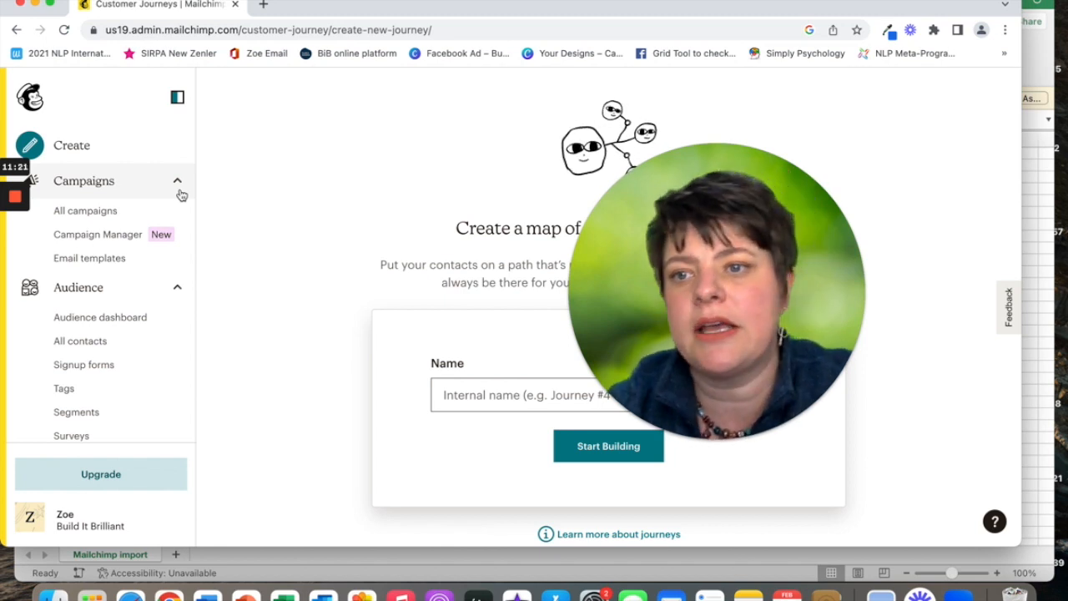
# From All campaigns, create a new campaign and choose Design Email on Regular email.
pyautogui.click(104, 218)
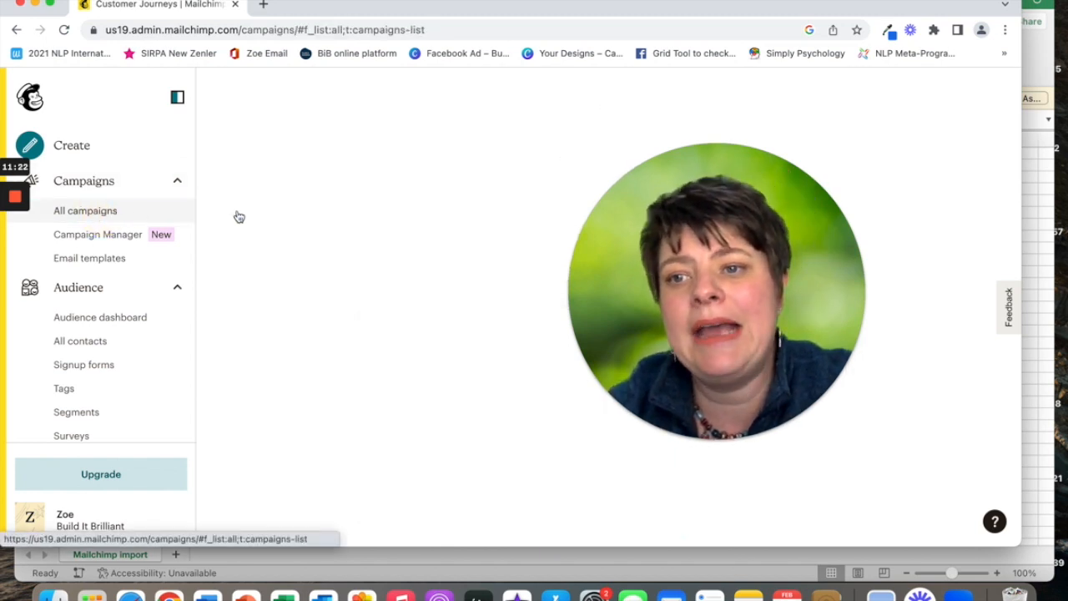
pyautogui.moveTo(634, 284); pyautogui.dragTo(836, 359)
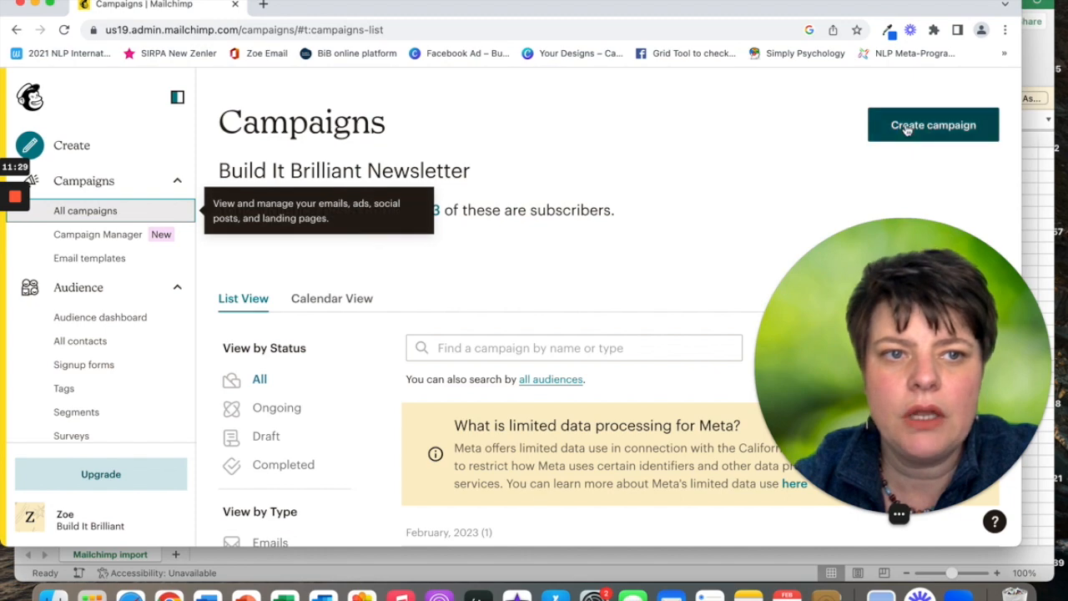
pyautogui.click(907, 128)
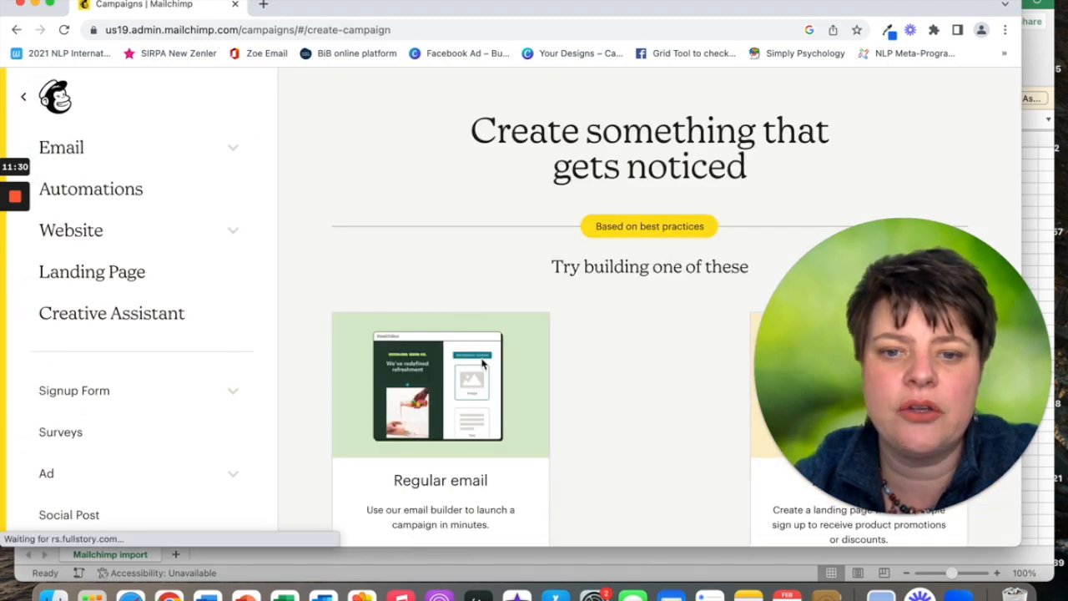
pyautogui.scroll(-2, 439, 476)
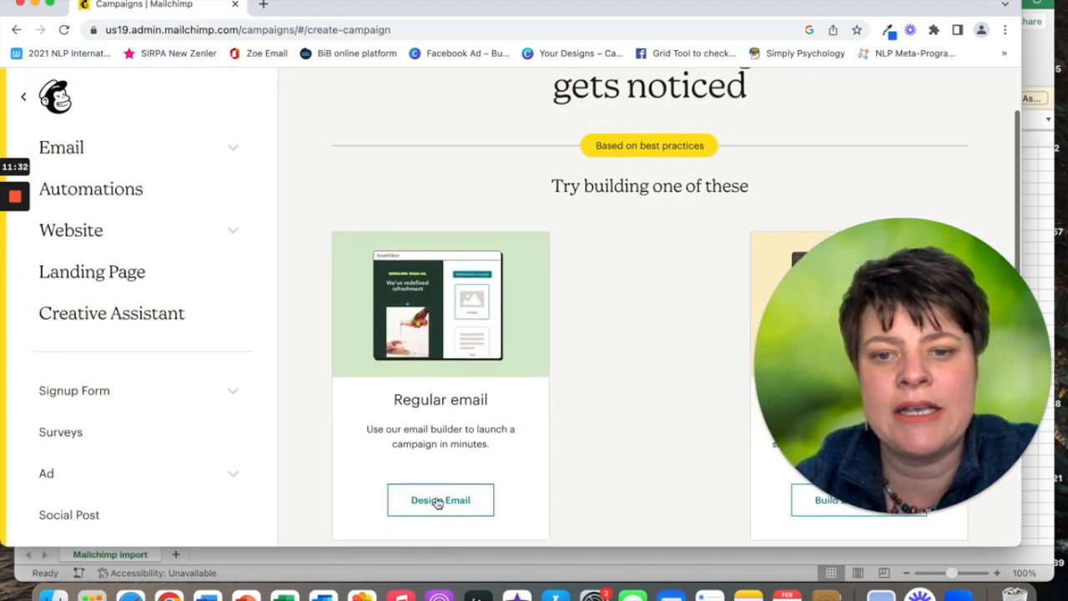
pyautogui.click(440, 499)
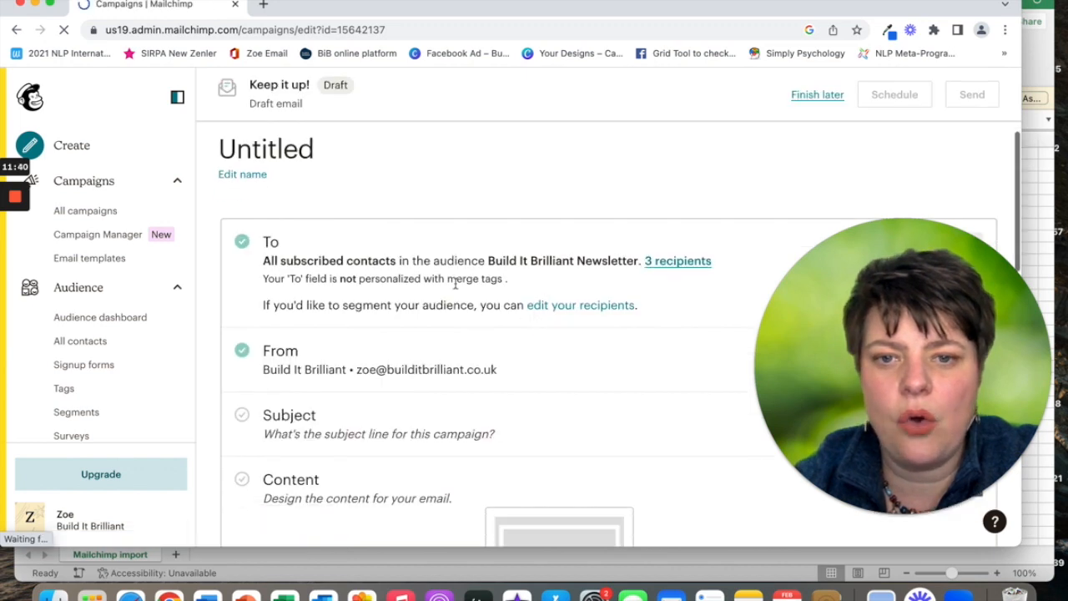
pyautogui.scroll(-1, 455, 285)
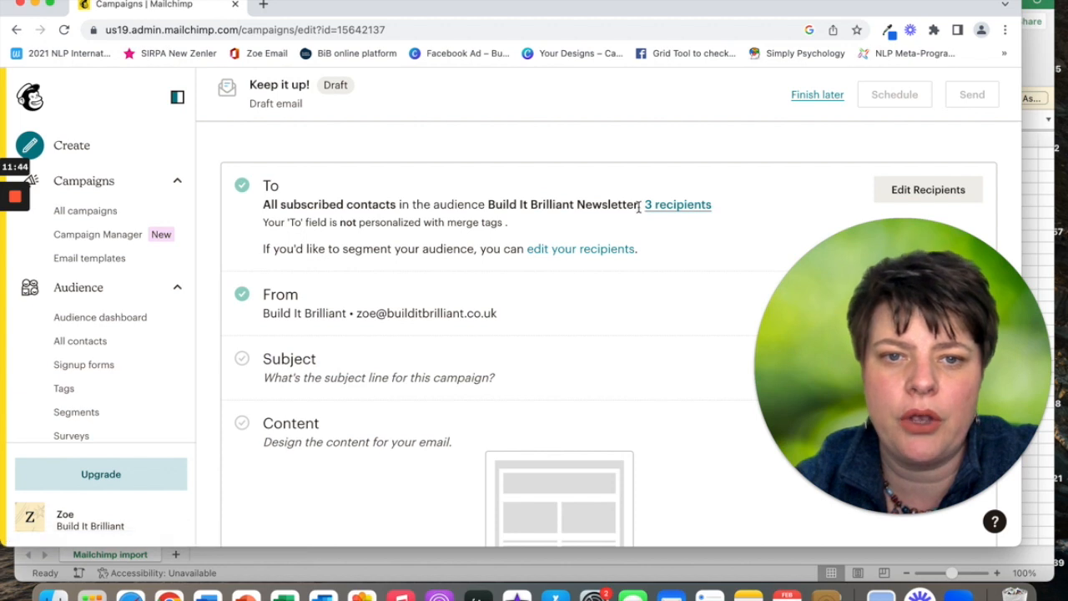
pyautogui.moveTo(640, 204); pyautogui.dragTo(499, 205)
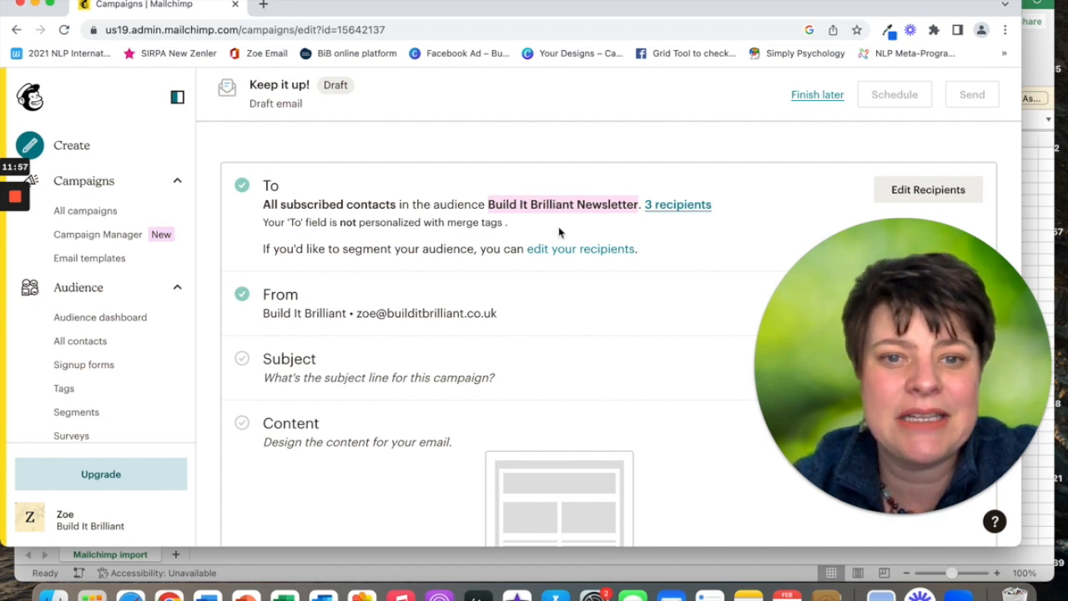
pyautogui.click(902, 191)
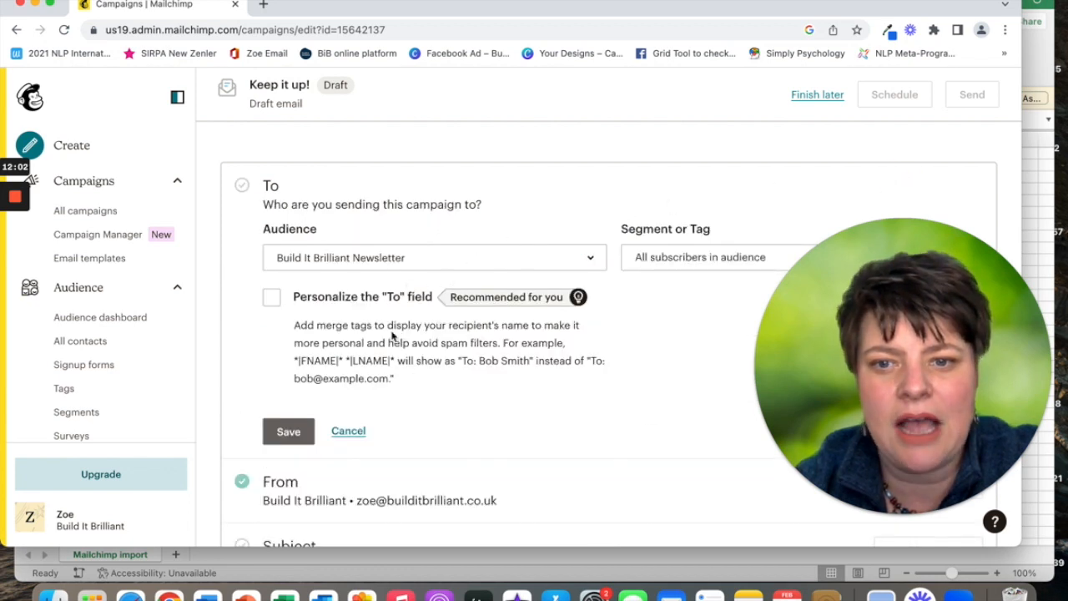
pyautogui.click(662, 261)
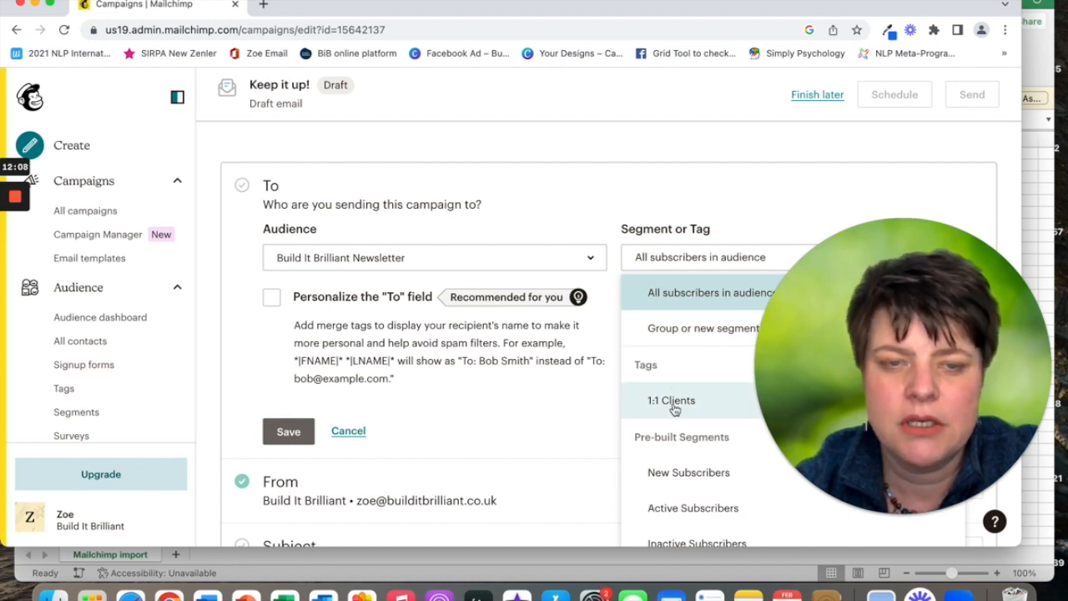
pyautogui.click(349, 432)
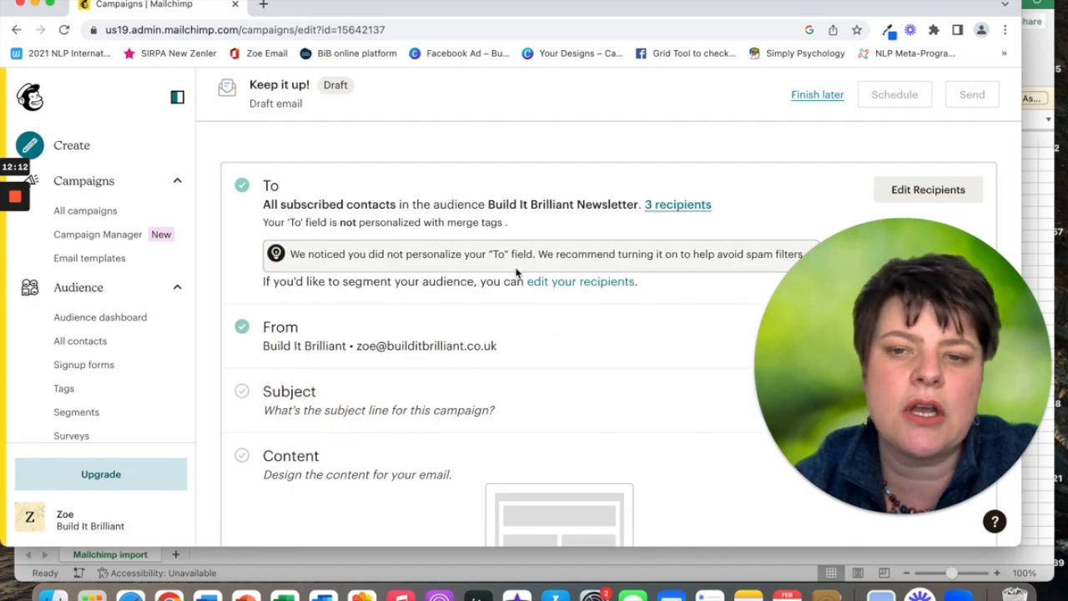
pyautogui.scroll(-6, 517, 271)
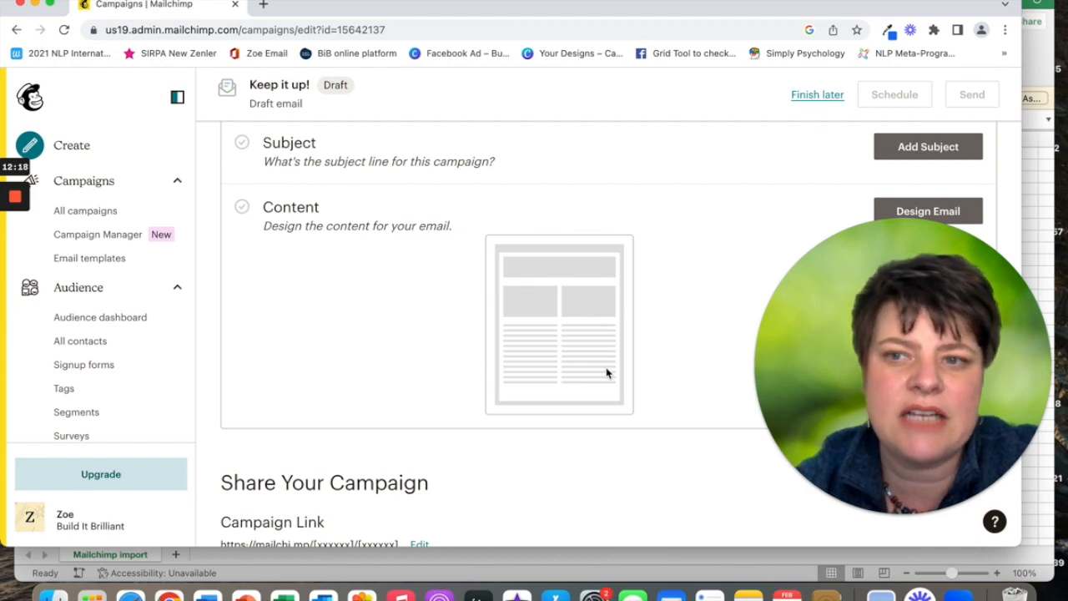
pyautogui.scroll(7, 440, 354)
pyautogui.scroll(-20, 439, 355)
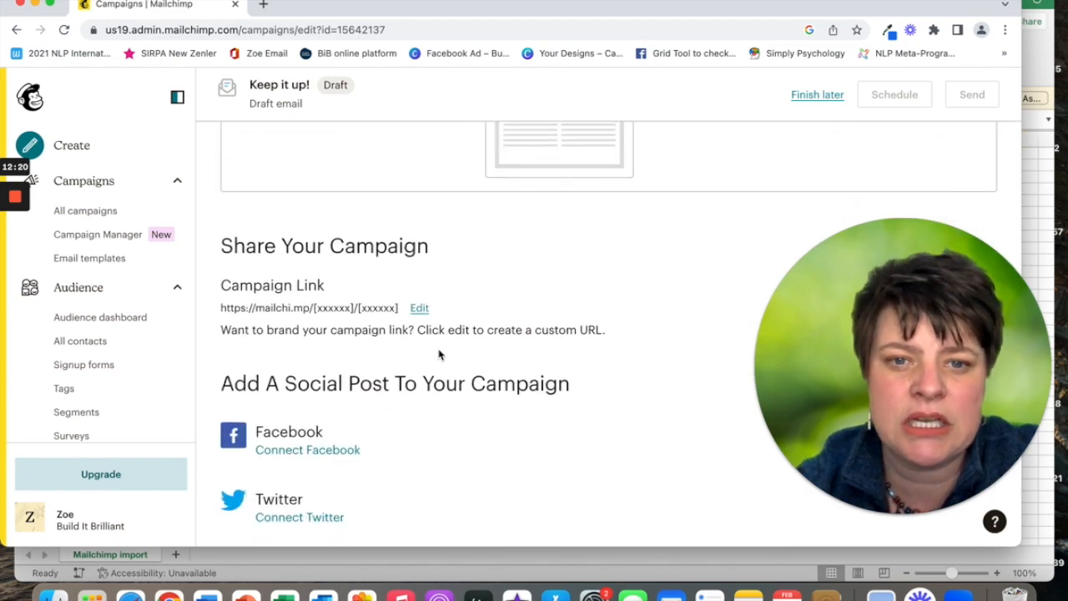
pyautogui.scroll(20, 439, 354)
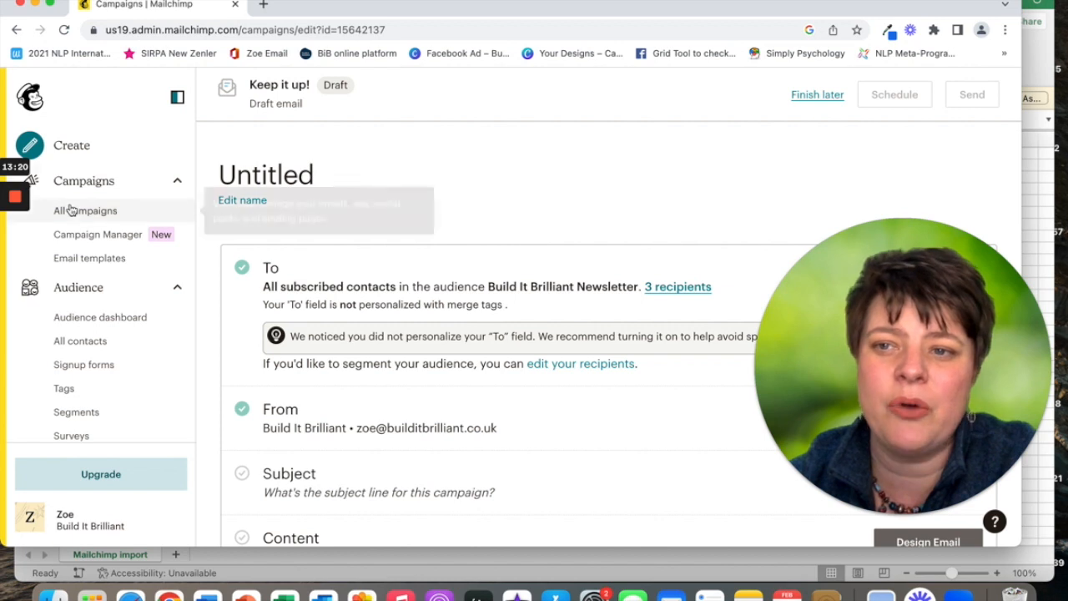
pyautogui.moveTo(16, 200)
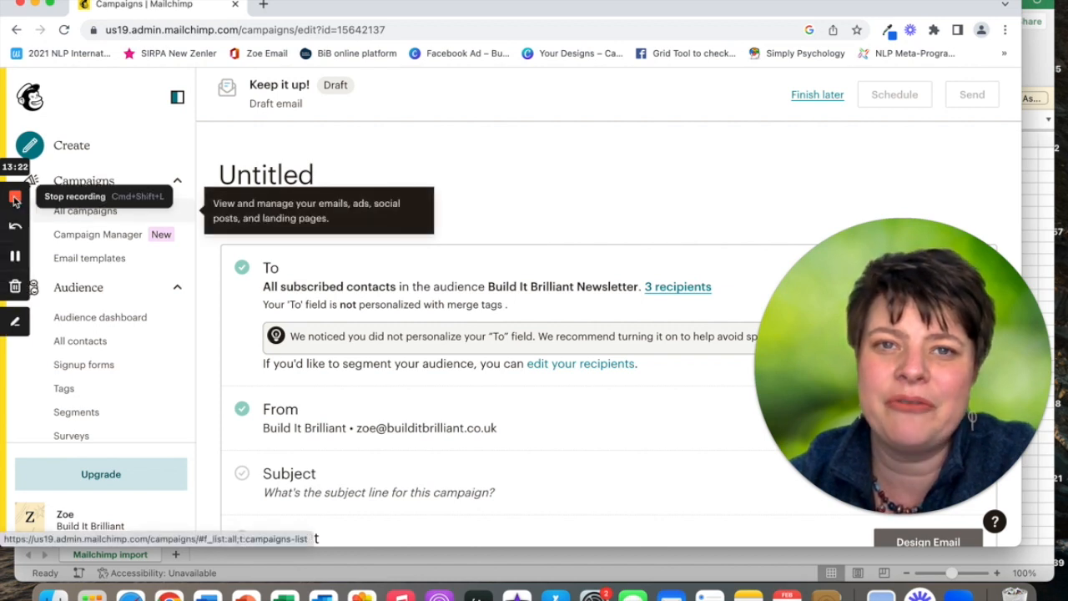